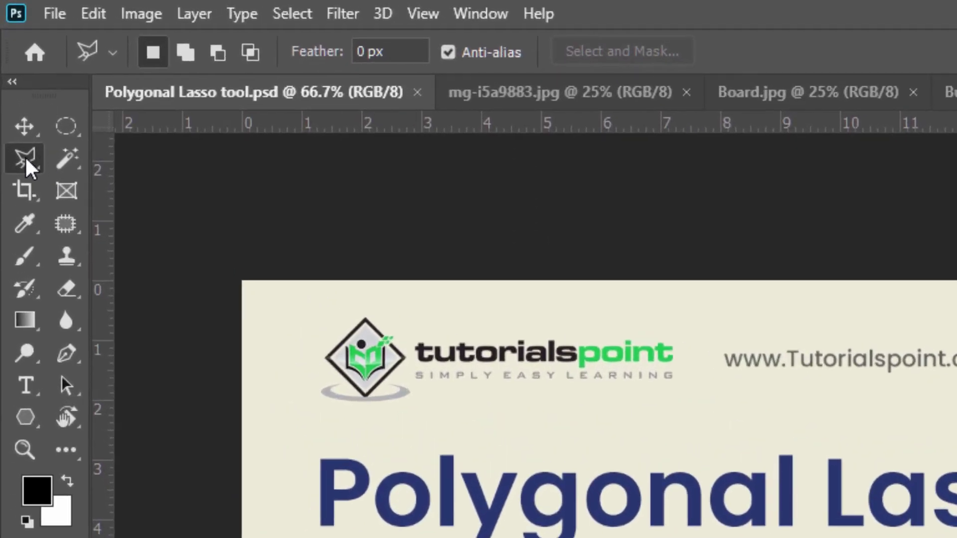
# - Review the Lasso, Polygonal Lasso and Magnetic Lasso variants, keeping Polygonal Lasso, then select the Move tool
pyautogui.rightClick(26, 159)
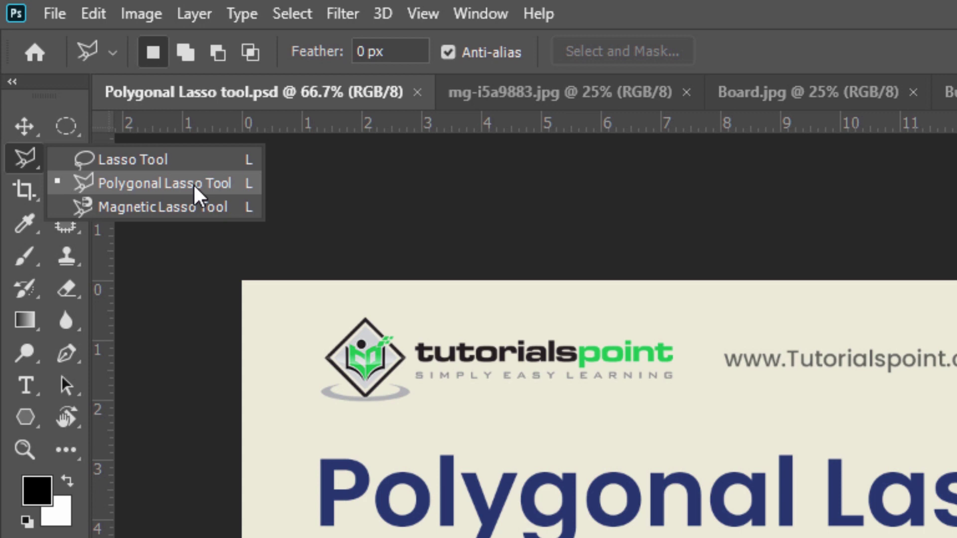
pyautogui.click(31, 159)
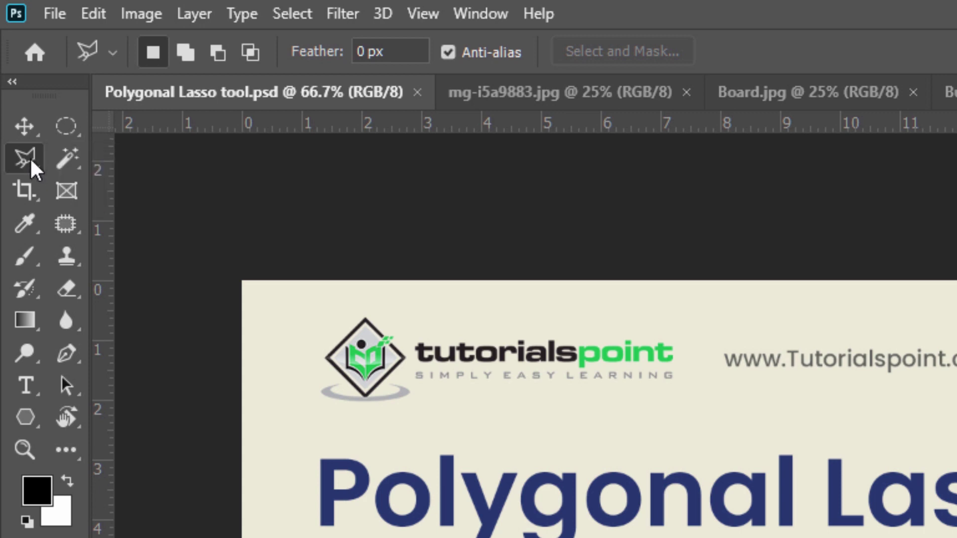
pyautogui.click(23, 122)
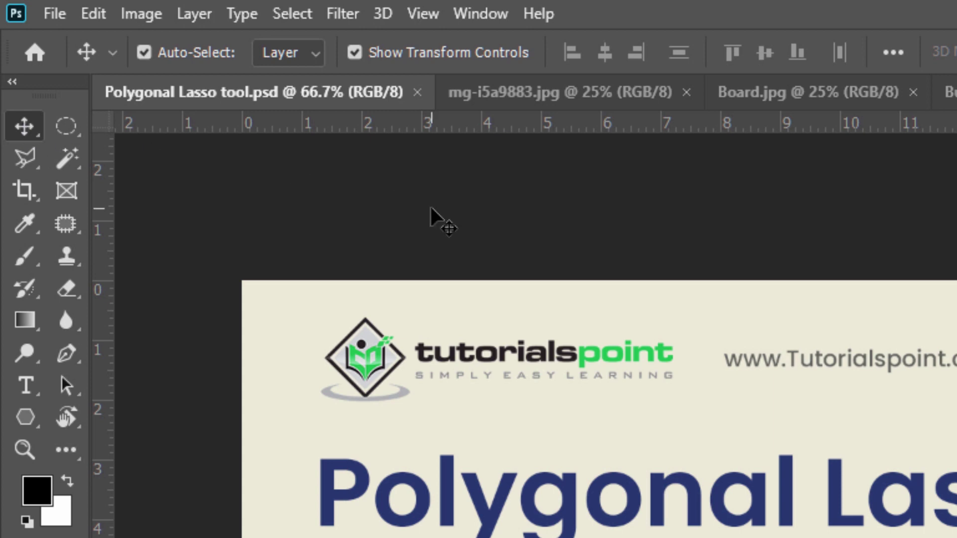
# - Cycle through the freehand, polygonal and magnetic lasso tools with L and Shift+L, ending on Polygonal Lasso
pyautogui.press('l')
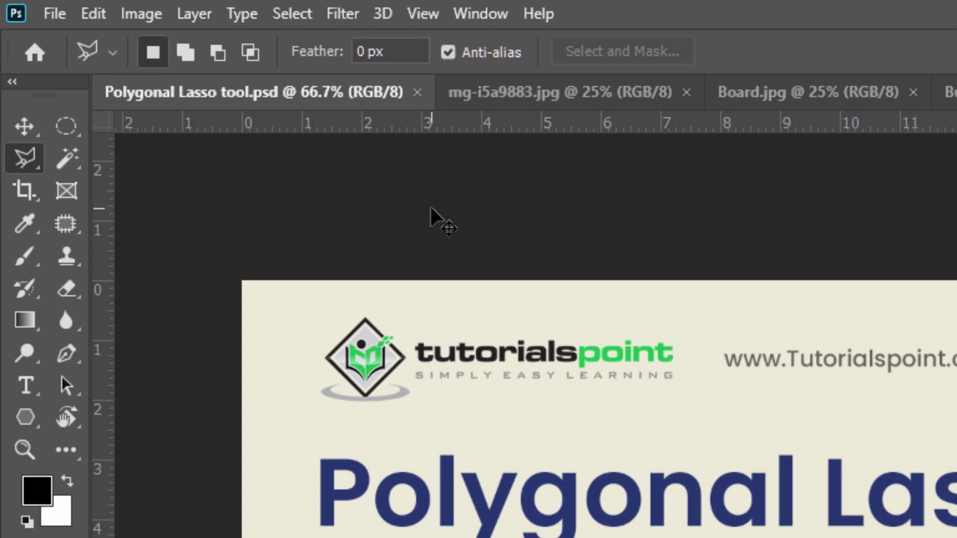
pyautogui.rightClick(27, 156)
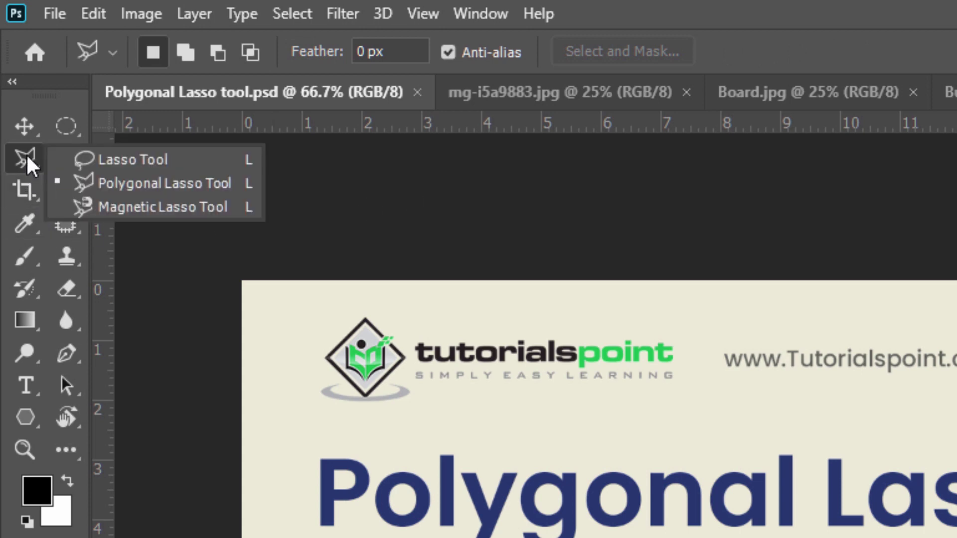
pyautogui.click(128, 159)
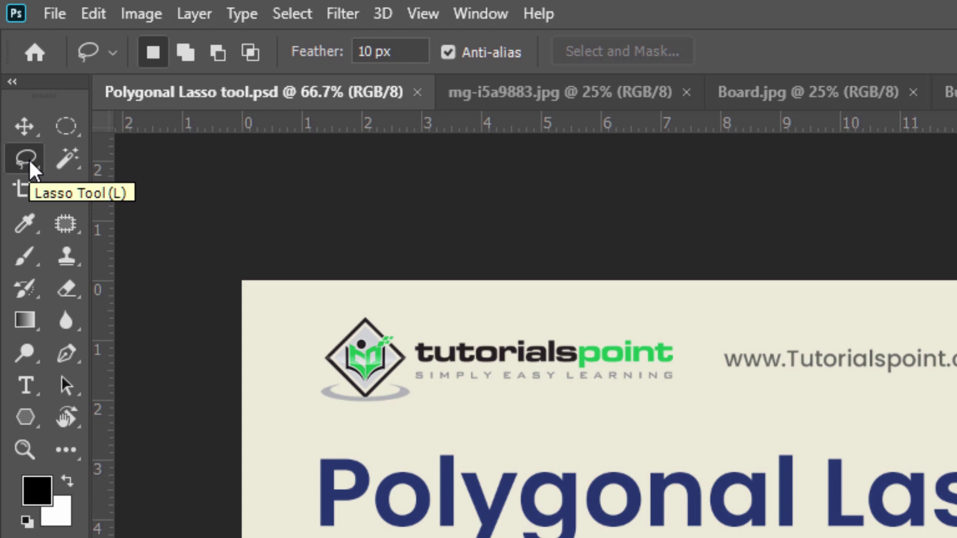
pyautogui.hotkey('shift', 'l')
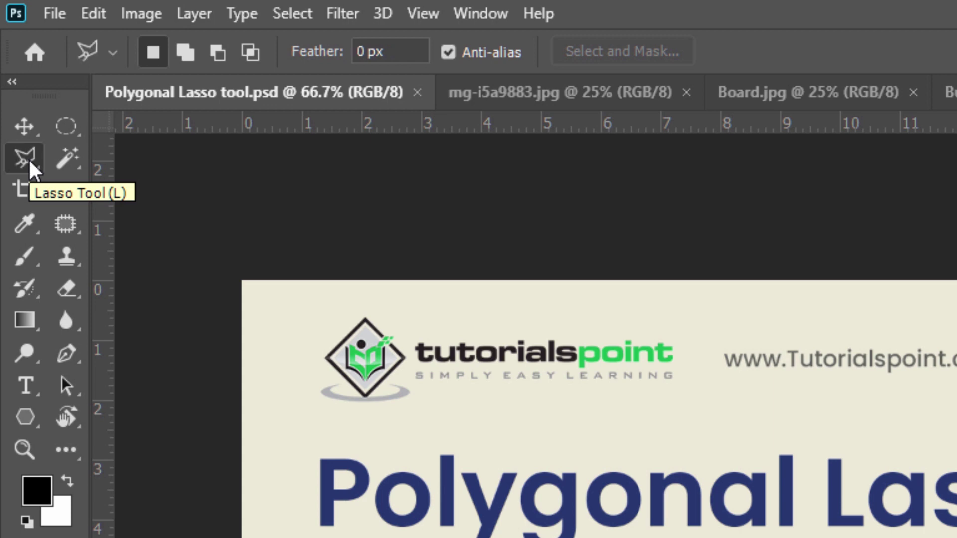
pyautogui.hotkey('shift', 'l')
pyautogui.hotkey('shift', 'l')
pyautogui.hotkey('shift', 'l')
pyautogui.hotkey('shift', 'l')
pyautogui.hotkey('shift', 'l')
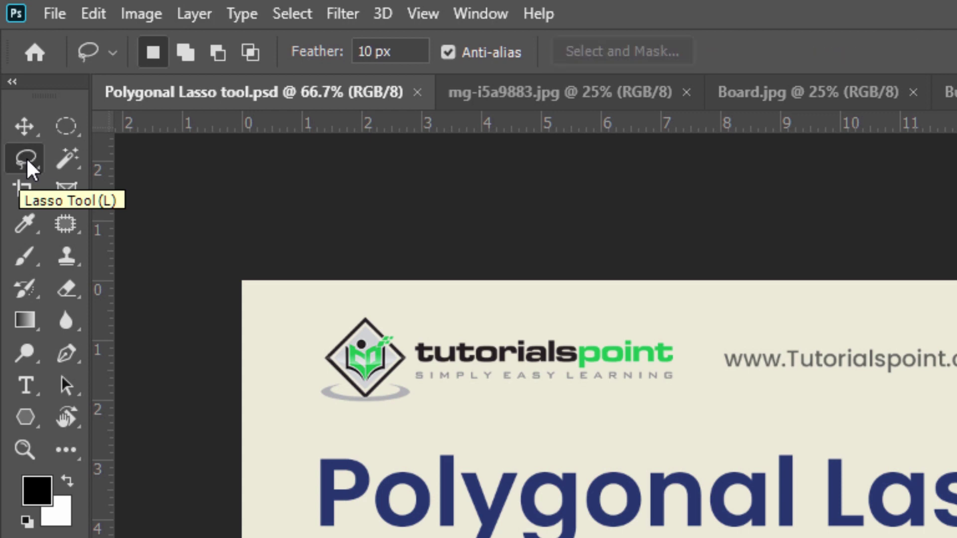
pyautogui.hotkey('shift', 'l')
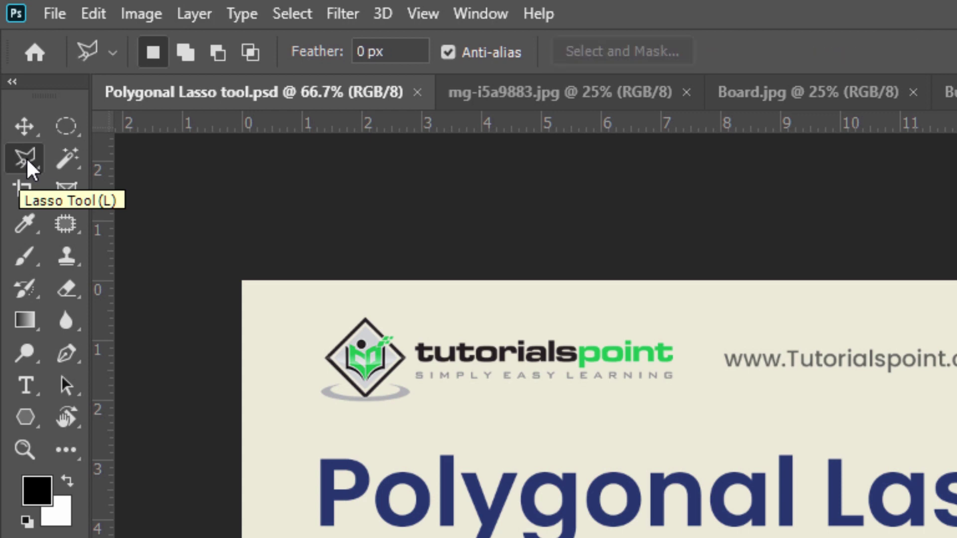
pyautogui.hotkey('shift', 'l')
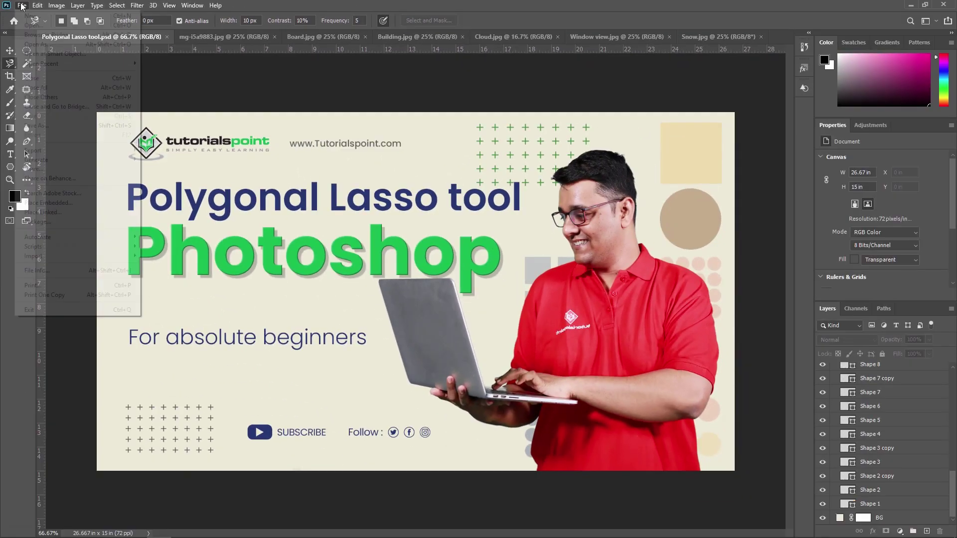
# - Create a new 1920×1080 px document named 'Polygonal Lasso tool' with a black background
pyautogui.click(48, 12)
pyautogui.click(82, 35)
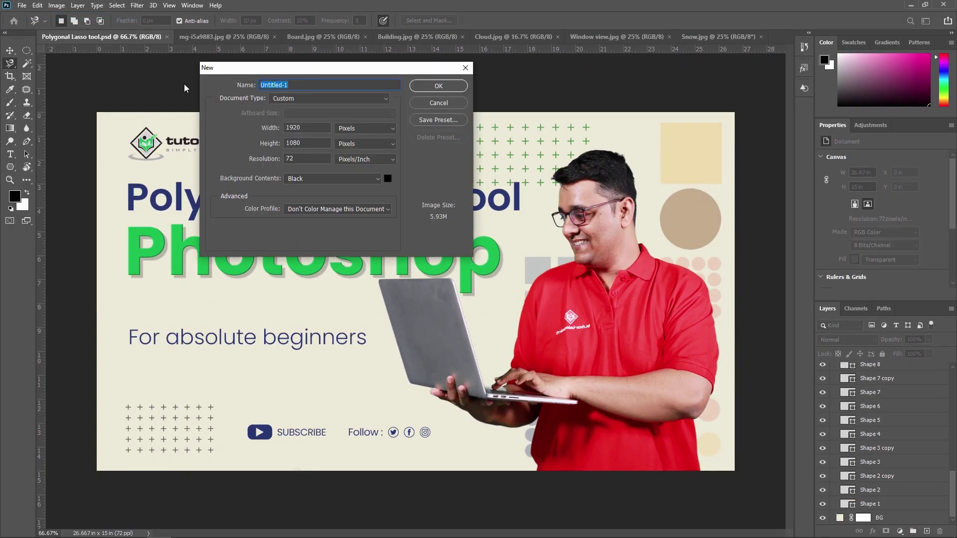
pyautogui.write('Polygonal Lasso tool')
pyautogui.click(429, 86)
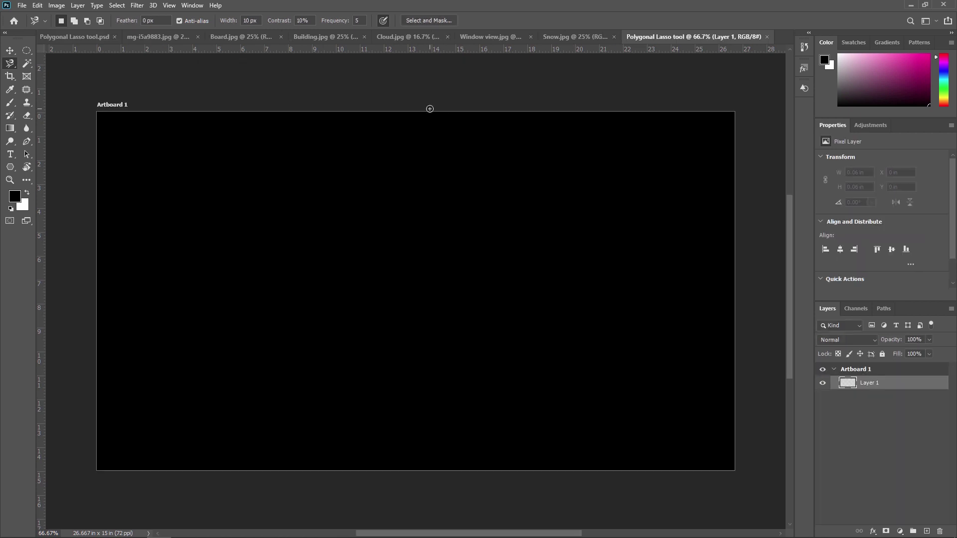
# - Pick the Polygonal Lasso Tool and place the outline's first corner on the left of the canvas
pyautogui.rightClick(9, 67)
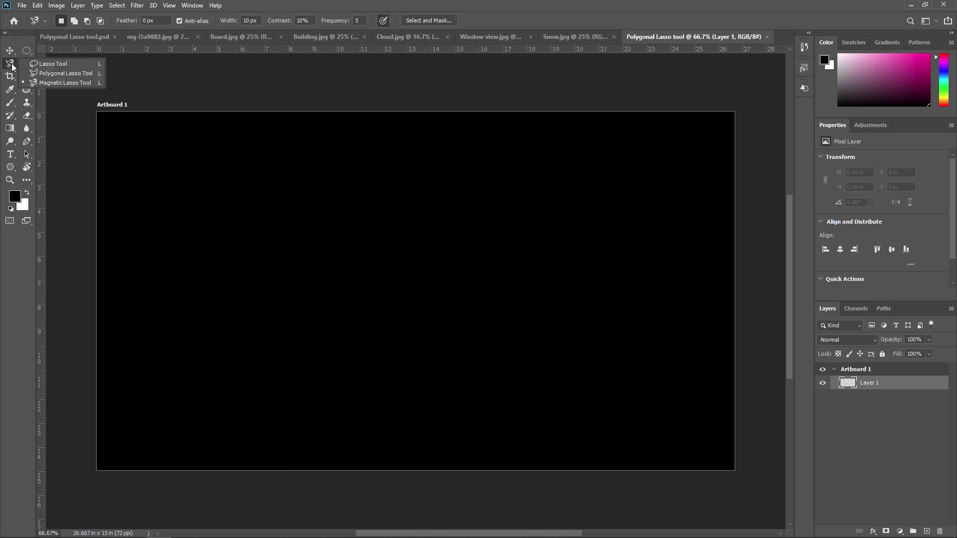
pyautogui.click(70, 74)
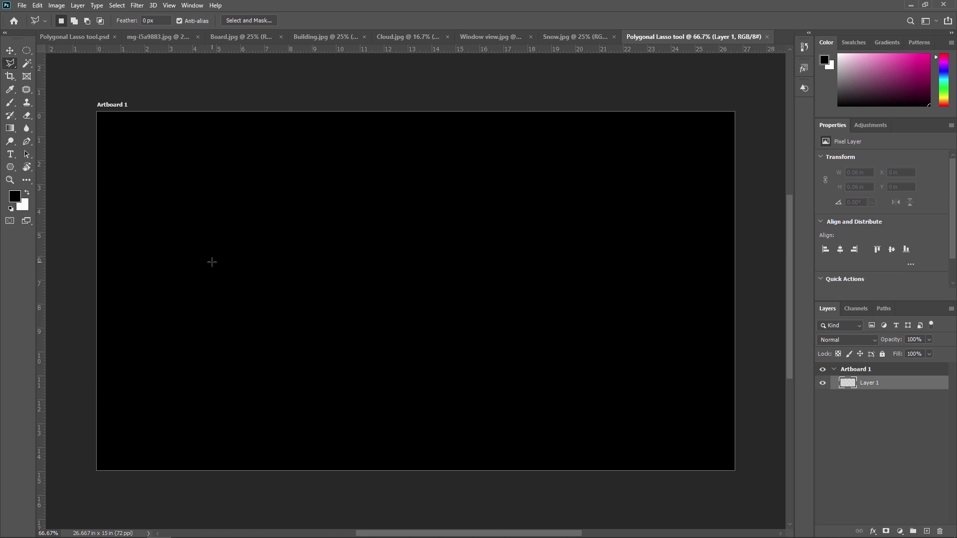
pyautogui.click(221, 321)
# - Add polygonal lasso corners zigzagging across the top, right side and lower middle of the canvas
pyautogui.click(336, 171)
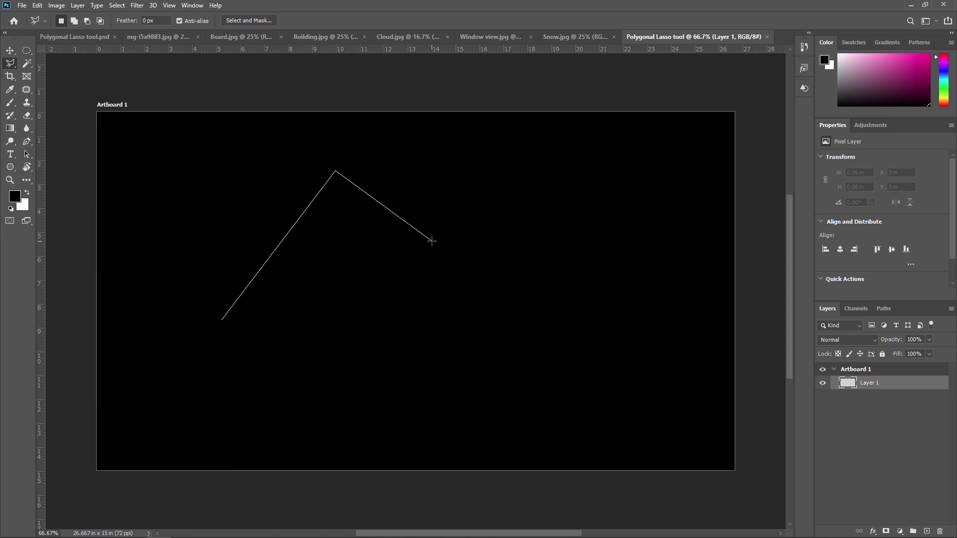
pyautogui.click(490, 172)
pyautogui.click(596, 254)
pyautogui.click(568, 355)
pyautogui.click(432, 354)
pyautogui.click(446, 277)
pyautogui.click(369, 353)
pyautogui.click(482, 381)
pyautogui.click(589, 377)
pyautogui.click(648, 244)
# - Add corners around the right, bottom and left edges, close the outline, then deselect with Ctrl+D
pyautogui.click(608, 166)
pyautogui.click(492, 142)
pyautogui.click(713, 155)
pyautogui.click(691, 330)
pyautogui.click(601, 429)
pyautogui.click(402, 432)
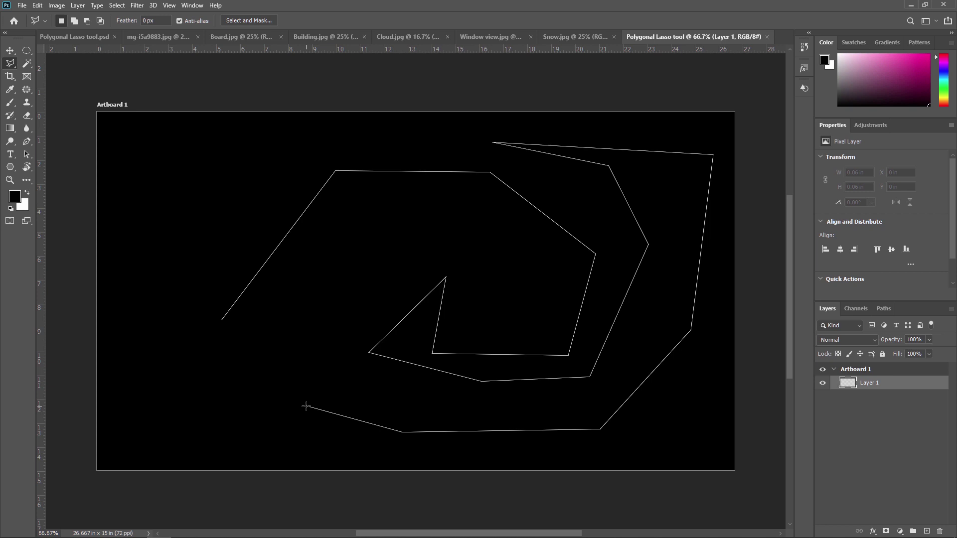
pyautogui.click(306, 406)
pyautogui.click(188, 356)
pyautogui.click(182, 244)
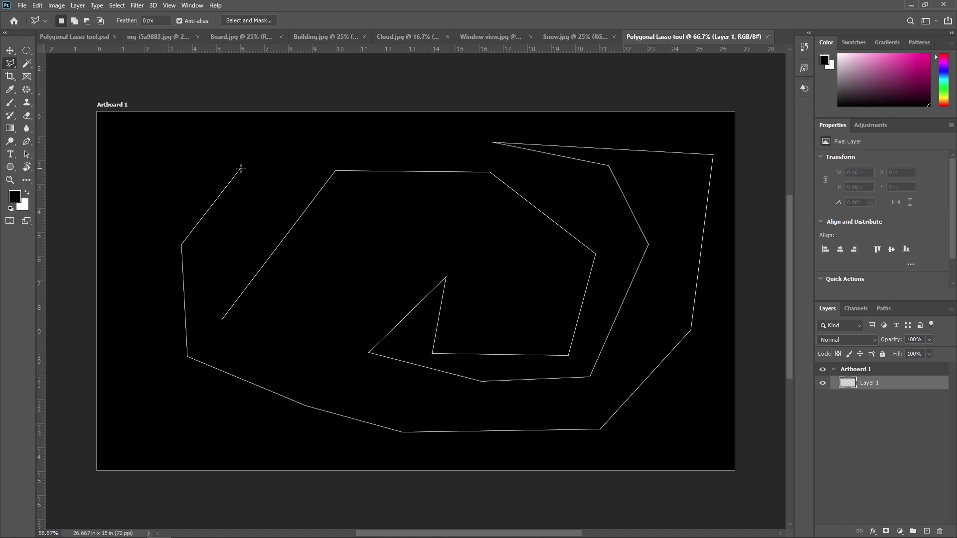
pyautogui.click(241, 169)
pyautogui.click(223, 319)
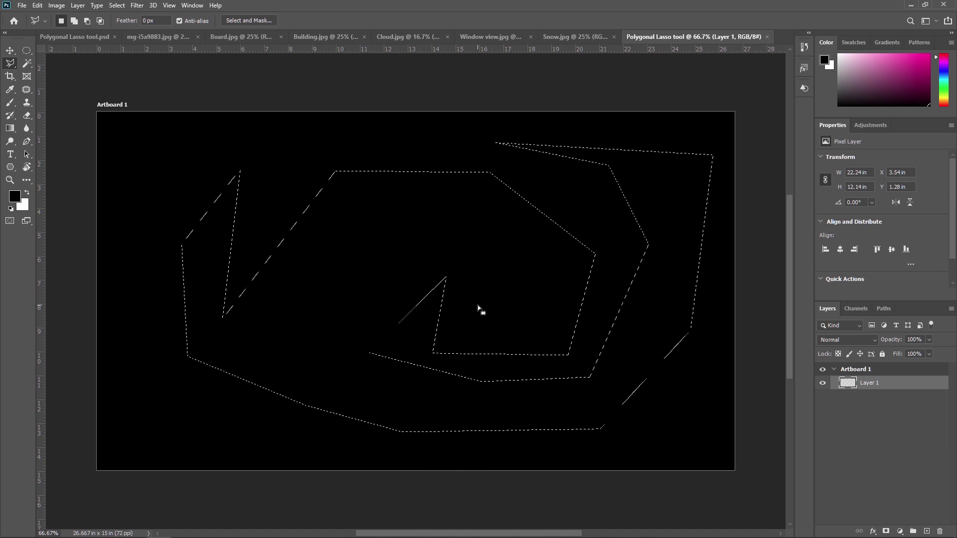
pyautogui.hotkey('ctrl', 'd')
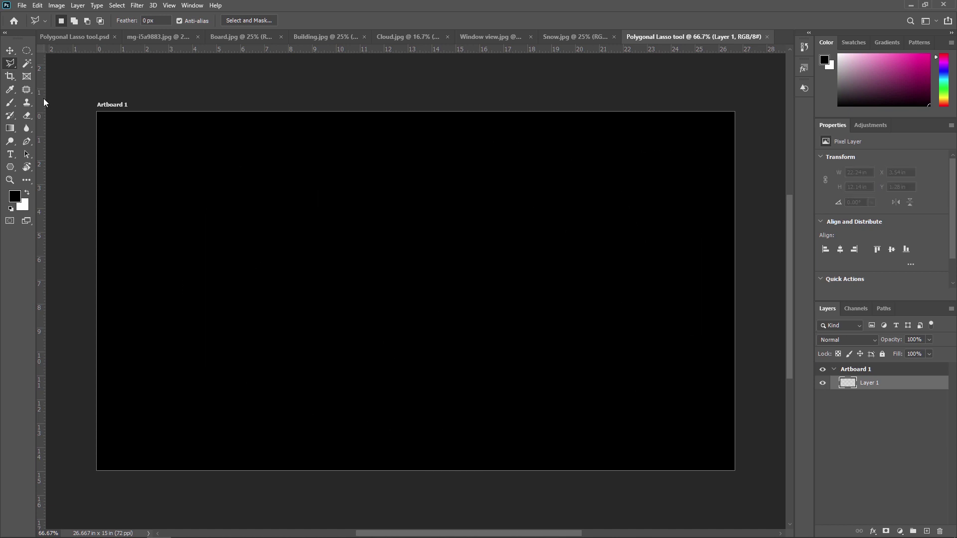
pyautogui.click(209, 344)
pyautogui.click(242, 259)
pyautogui.click(345, 248)
pyautogui.click(434, 253)
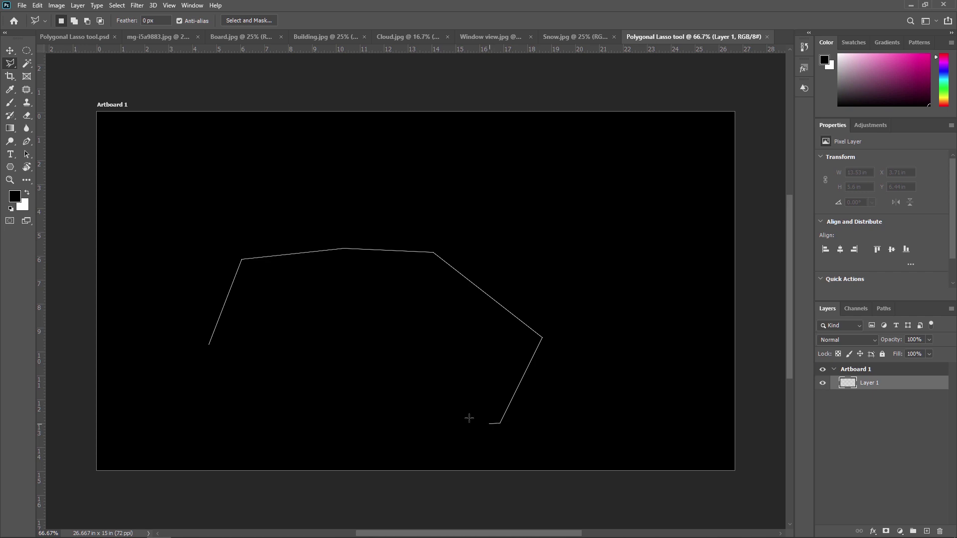
pyautogui.doubleClick(408, 405)
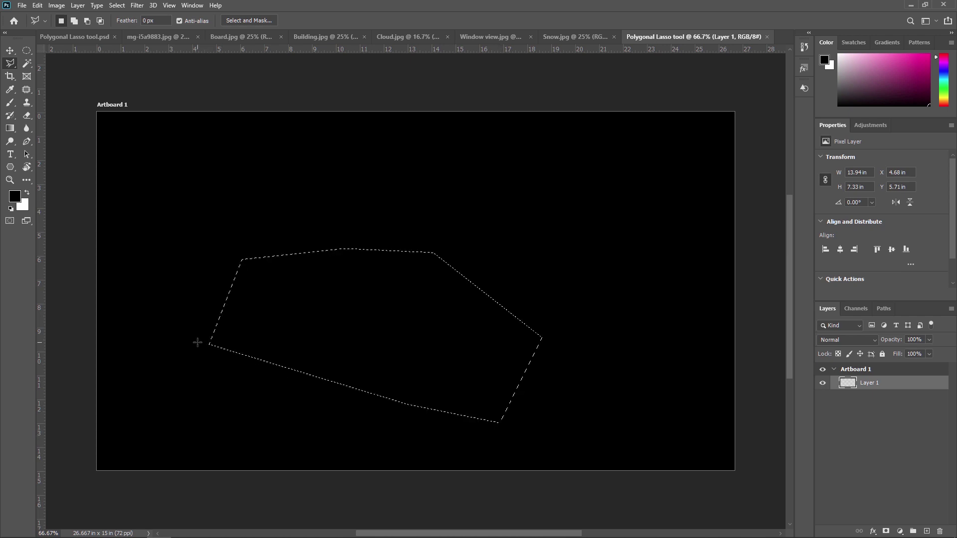
pyautogui.hotkey('ctrl', 'd')
# - Flip through the Board, Building, Cloud, Window view and Snow images, ending on Board.jpg
pyautogui.click(145, 36)
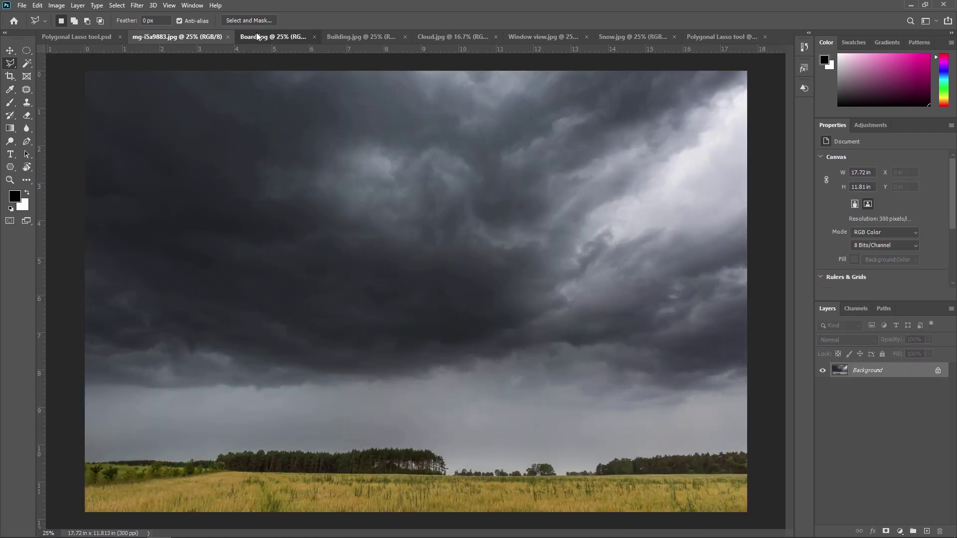
pyautogui.click(297, 36)
pyautogui.click(351, 37)
pyautogui.click(442, 36)
pyautogui.click(538, 36)
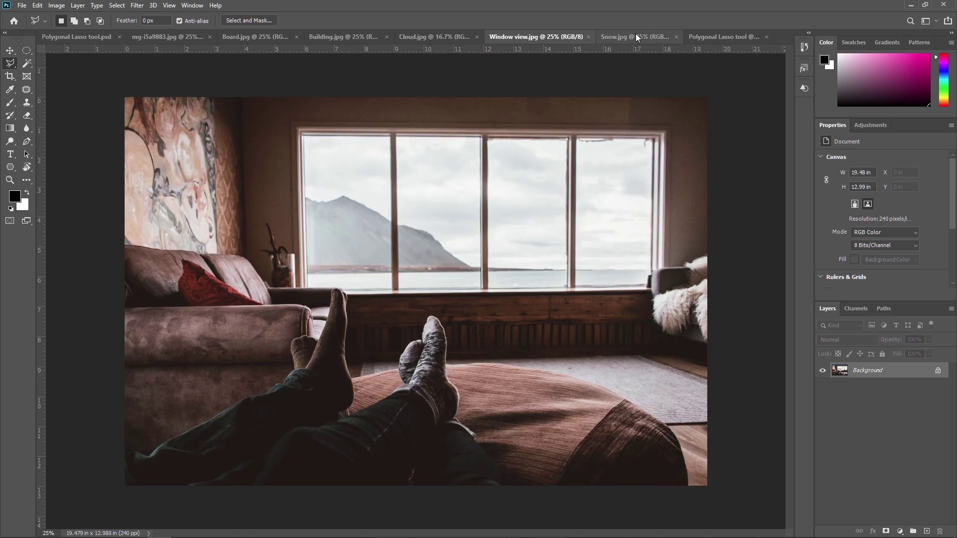
pyautogui.click(634, 35)
pyautogui.click(718, 35)
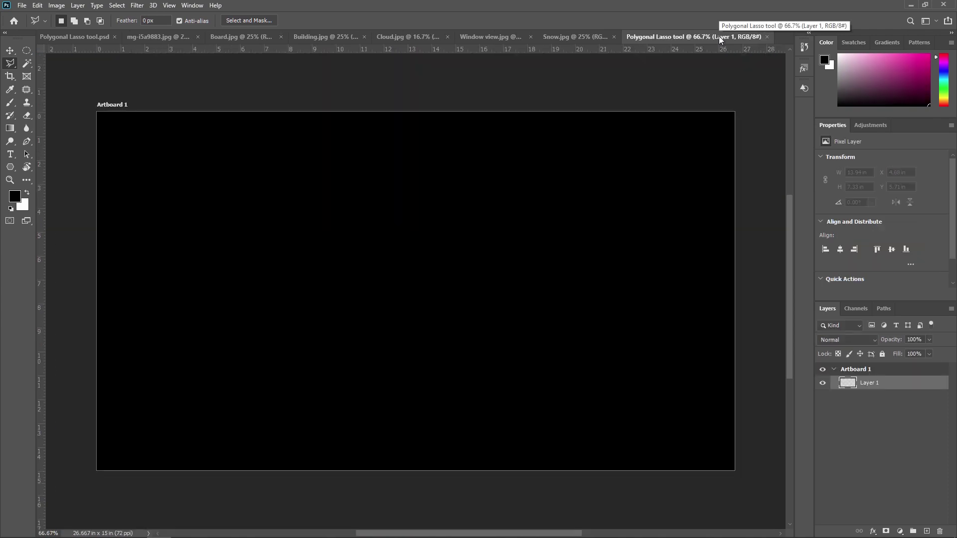
pyautogui.click(232, 37)
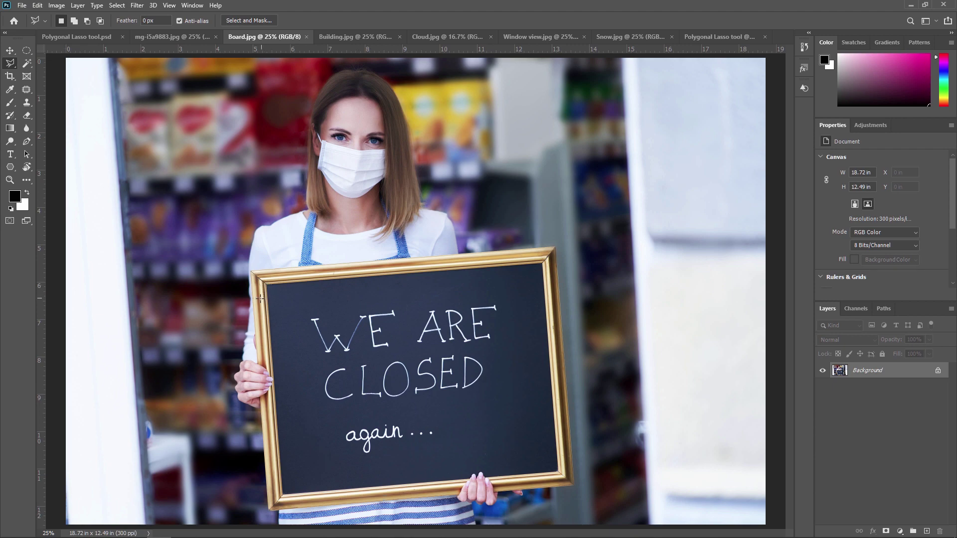
# - Trace the chalkboard's inner corners with the Polygonal Lasso, panning to keep the board in view
pyautogui.scroll(2, 260, 298)
pyautogui.click(269, 277)
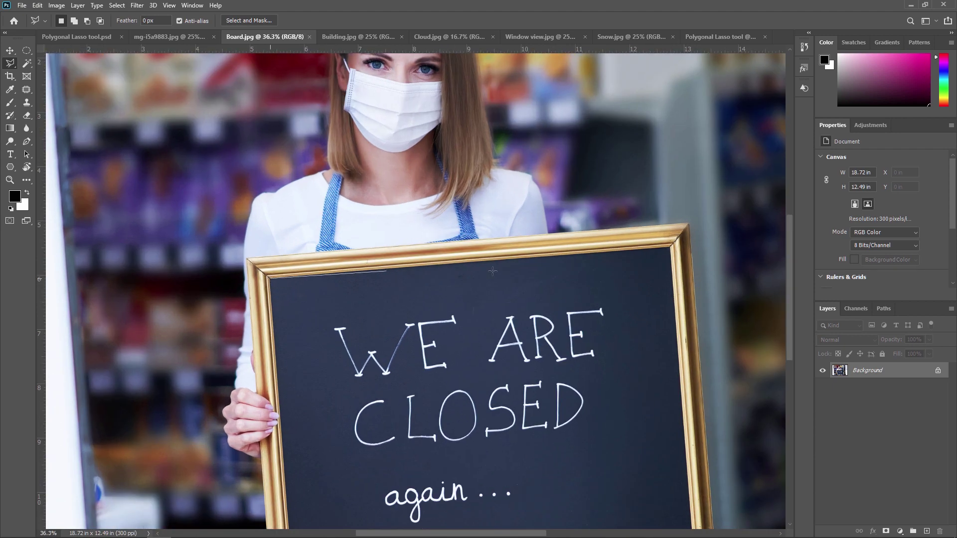
pyautogui.click(671, 246)
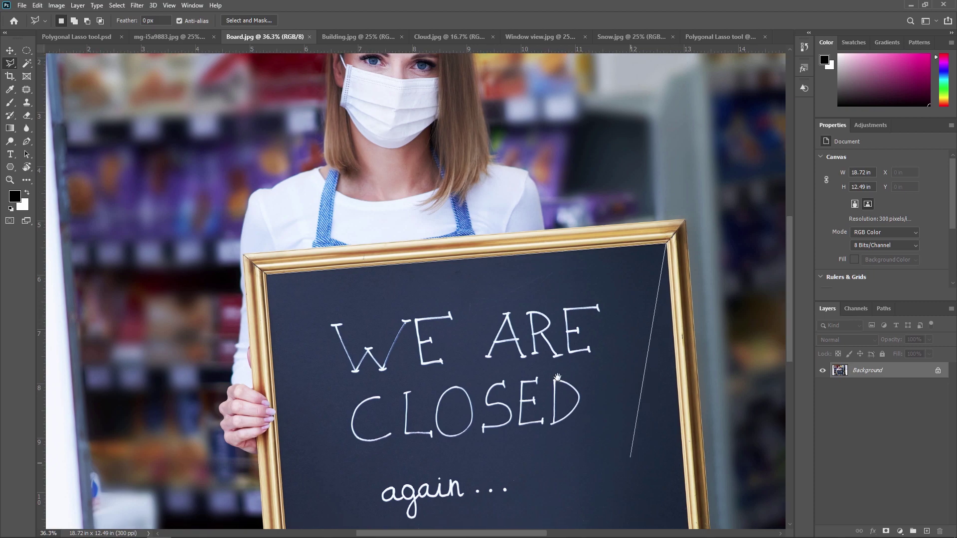
pyautogui.moveTo(386, 255)
pyautogui.mouseDown()
pyautogui.moveTo(521, 474)
pyautogui.moveTo(489, 403)
pyautogui.moveTo(435, 341)
pyautogui.moveTo(629, 370)
pyautogui.moveTo(641, 252)
pyautogui.moveTo(626, 284)
pyautogui.moveTo(577, 248)
pyautogui.mouseUp()
pyautogui.click(648, 357)
pyautogui.hscroll(-10, 538, 331)
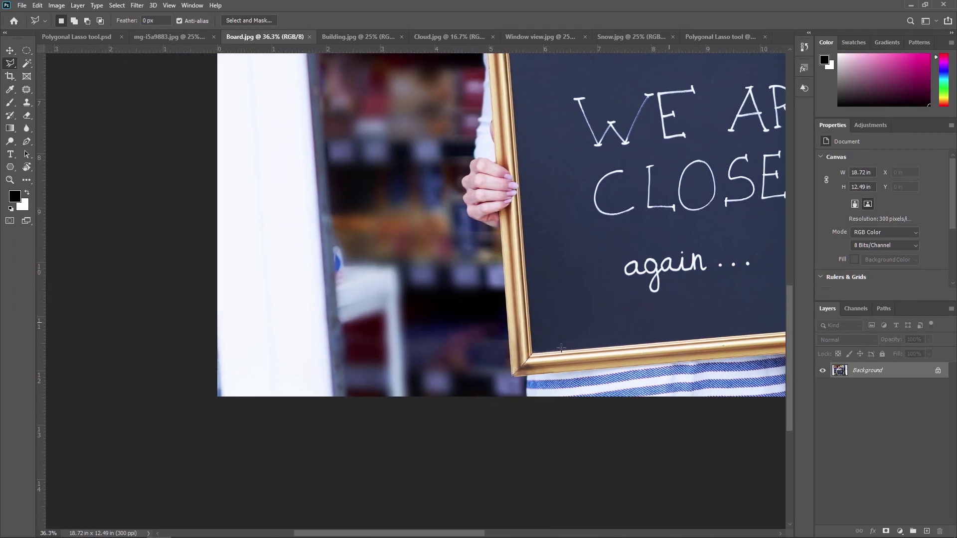
pyautogui.click(531, 352)
pyautogui.scroll(10, 499, 339)
pyautogui.hscroll(2, 499, 338)
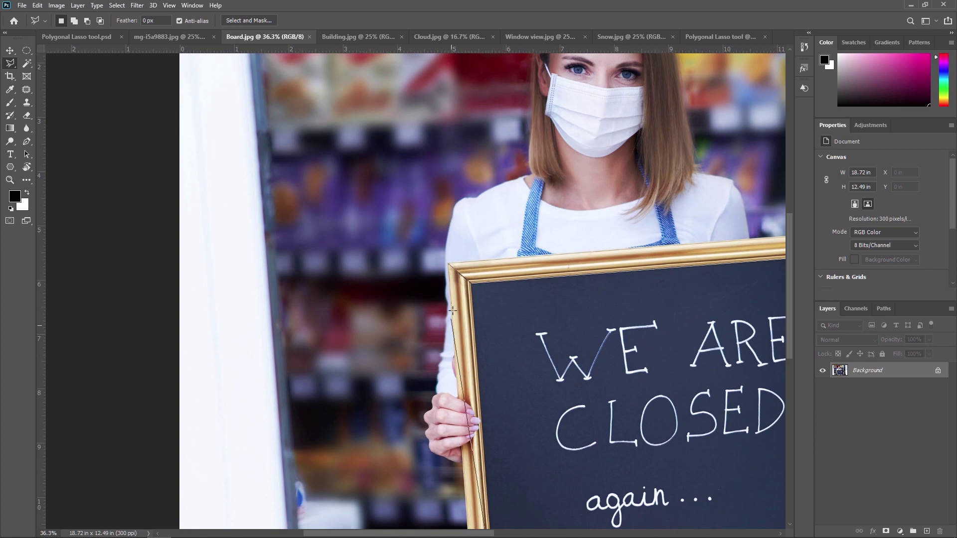
pyautogui.moveTo(719, 403); pyautogui.dragTo(468, 187)
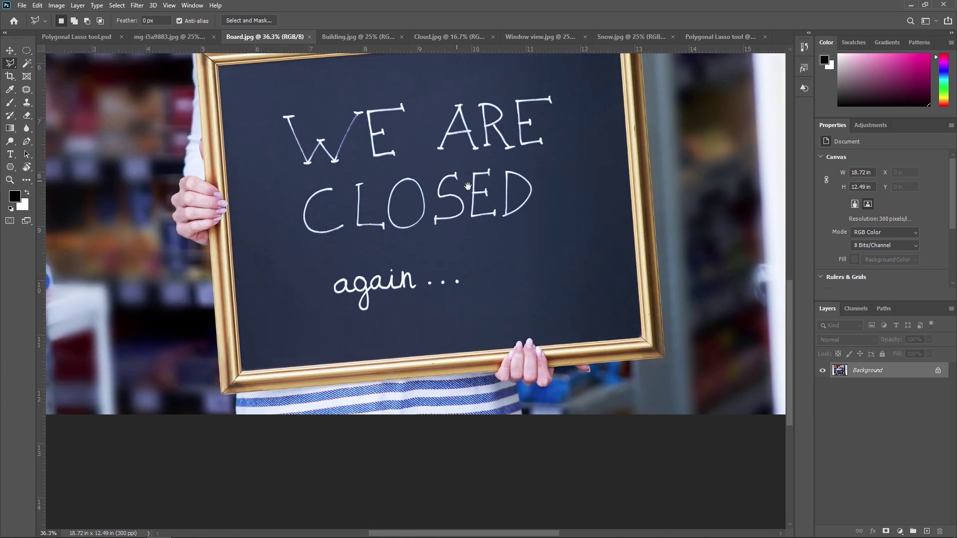
pyautogui.scroll(4, 511, 339)
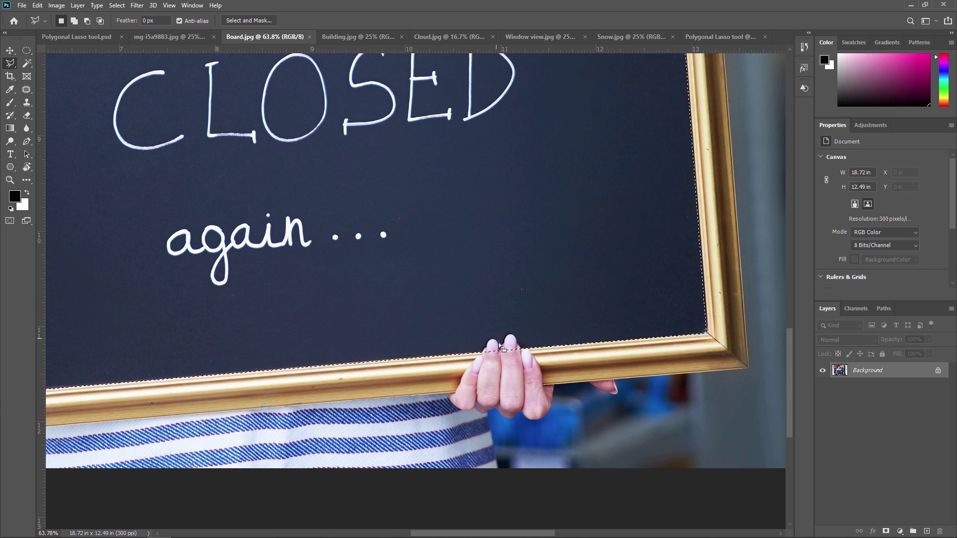
# - Switch to the freehand Lasso tool with 10 px feather
pyautogui.hotkey('shift', 'l')
pyautogui.rightClick(13, 66)
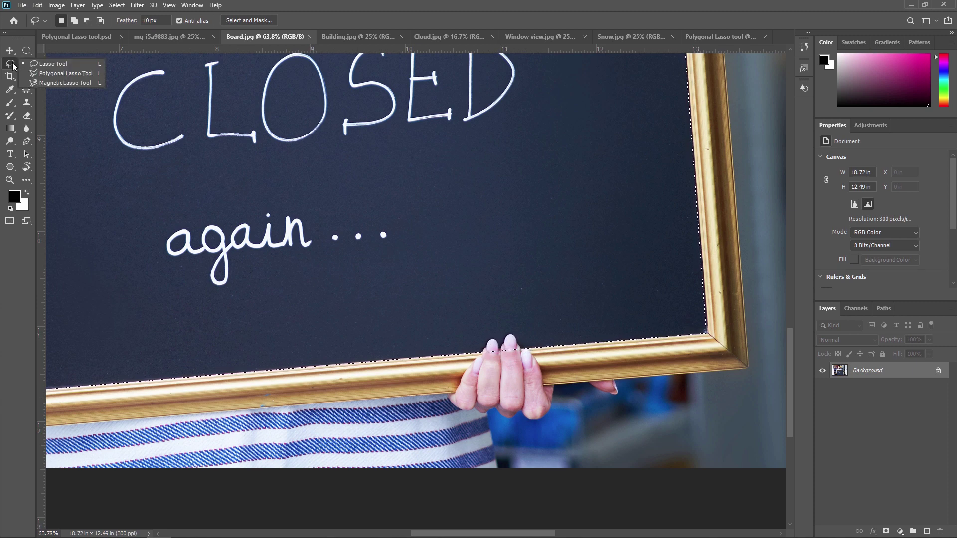
pyautogui.click(44, 69)
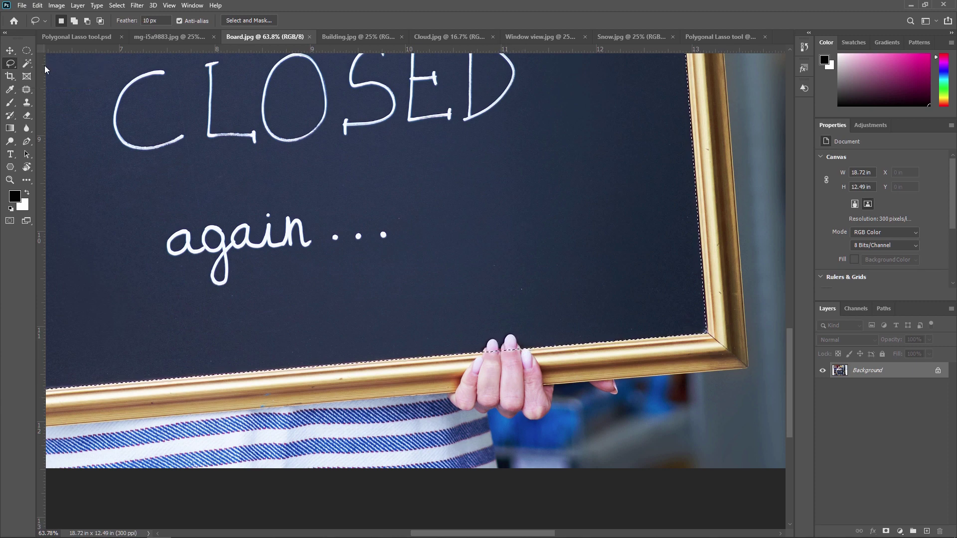
# - Use Subtract from selection to lasso the fingertips out of the board selection's bottom edge
pyautogui.click(88, 22)
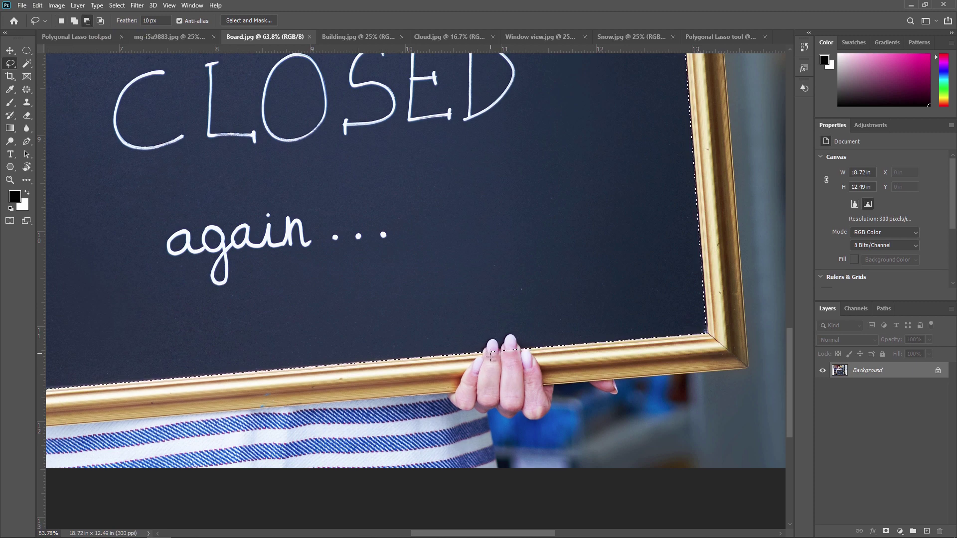
pyautogui.scroll(10, 483, 364)
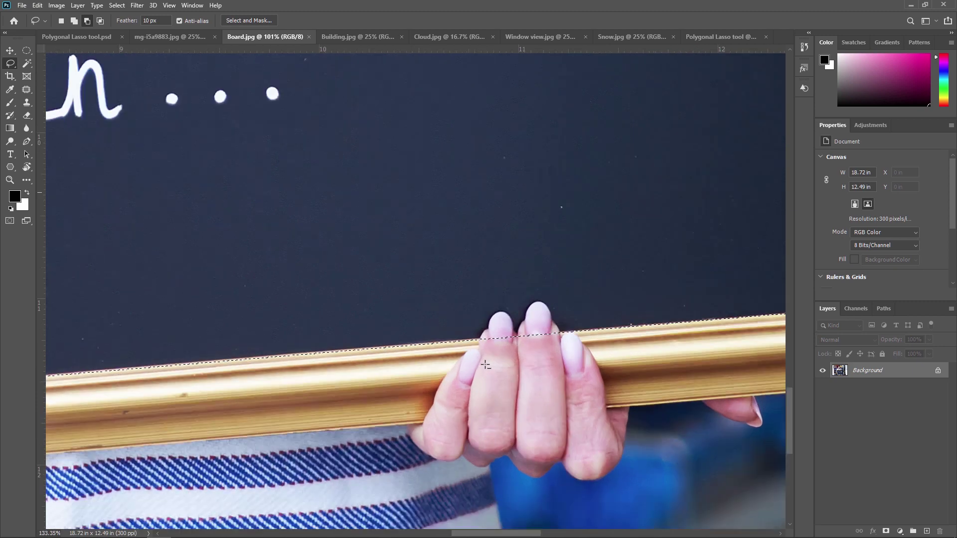
pyautogui.moveTo(297, 321)
pyautogui.mouseDown()
pyautogui.moveTo(323, 294)
pyautogui.moveTo(326, 258)
pyautogui.moveTo(353, 246)
pyautogui.moveTo(388, 262)
pyautogui.moveTo(400, 299)
pyautogui.moveTo(429, 237)
pyautogui.moveTo(463, 214)
pyautogui.moveTo(493, 229)
pyautogui.moveTo(524, 292)
pyautogui.mouseUp()
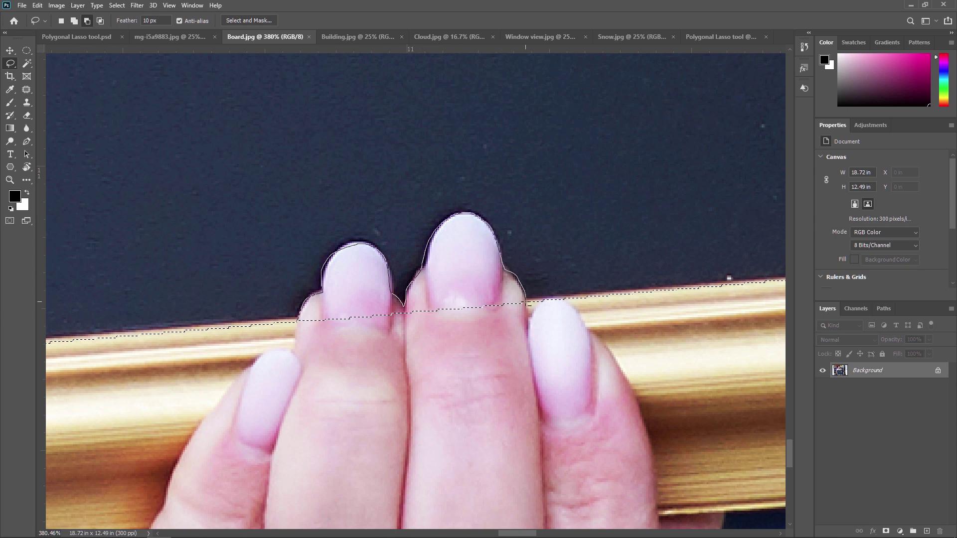
pyautogui.moveTo(526, 301); pyautogui.dragTo(527, 303)
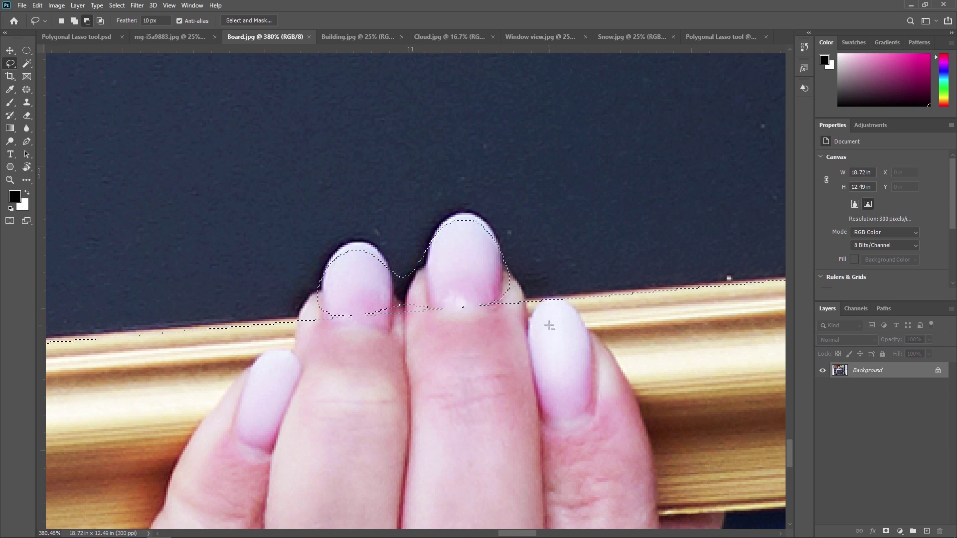
pyautogui.scroll(-5, 551, 324)
pyautogui.scroll(4, 504, 349)
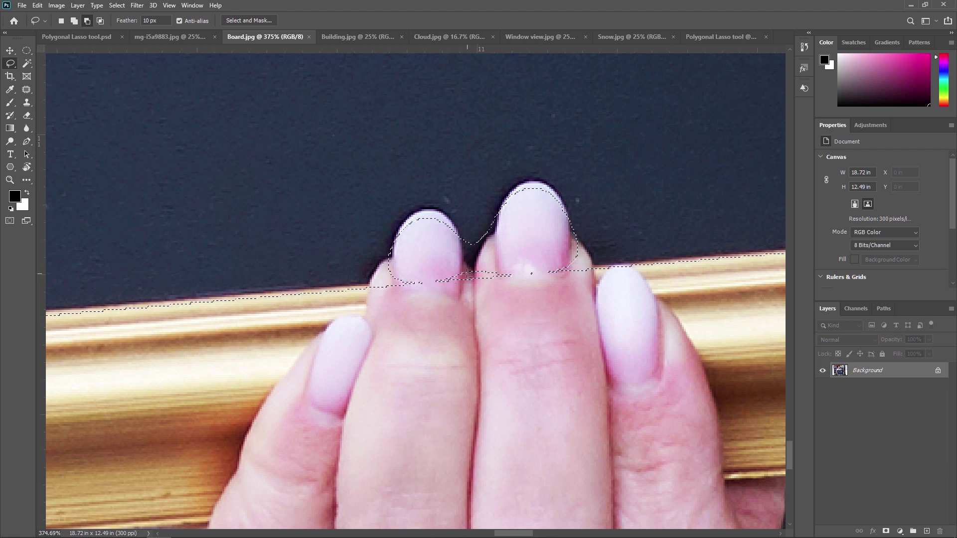
pyautogui.moveTo(439, 267)
pyautogui.mouseDown()
pyautogui.moveTo(512, 264)
pyautogui.moveTo(514, 297)
pyautogui.moveTo(465, 300)
pyautogui.moveTo(439, 269)
pyautogui.mouseUp()
pyautogui.scroll(-5, 474, 300)
pyautogui.scroll(-3, 474, 301)
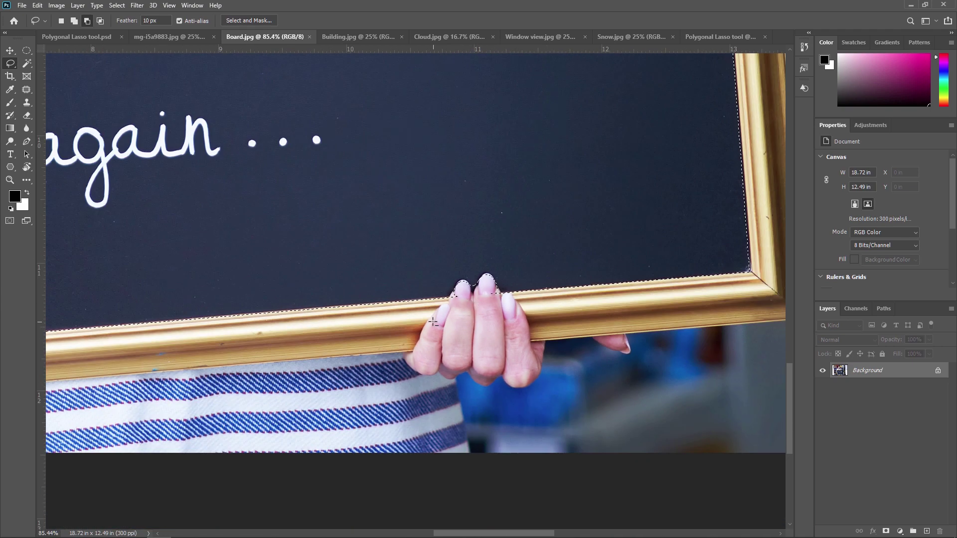
pyautogui.scroll(-2, 392, 270)
pyautogui.moveTo(392, 208); pyautogui.dragTo(436, 283)
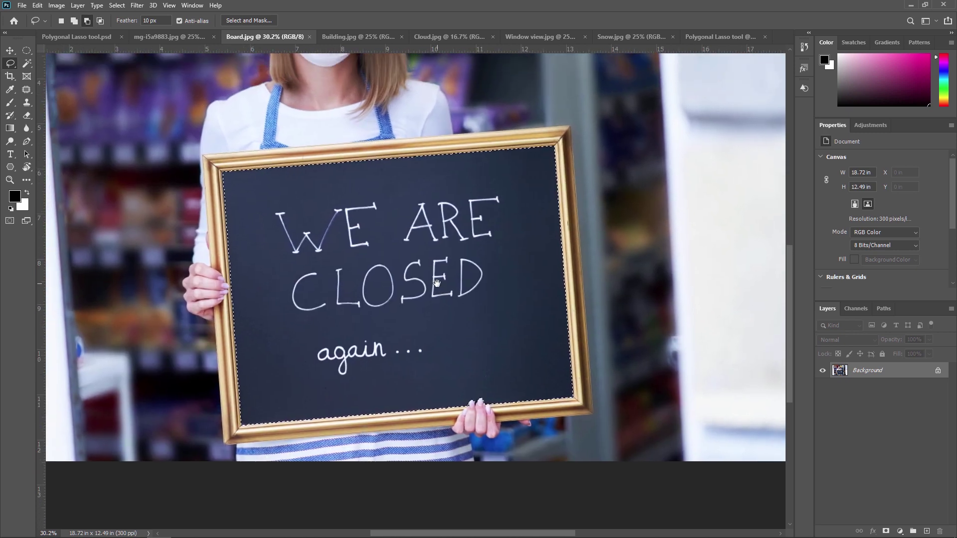
# - Unlock the Background into Layer 0, delete and reselect the chalkboard area, then add empty Layer 1
pyautogui.click(938, 372)
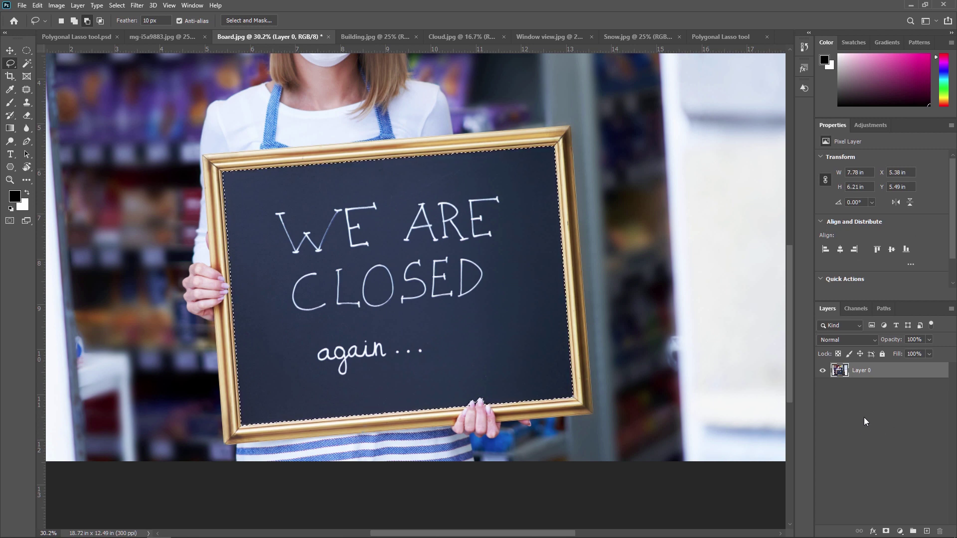
pyautogui.press('Delete')
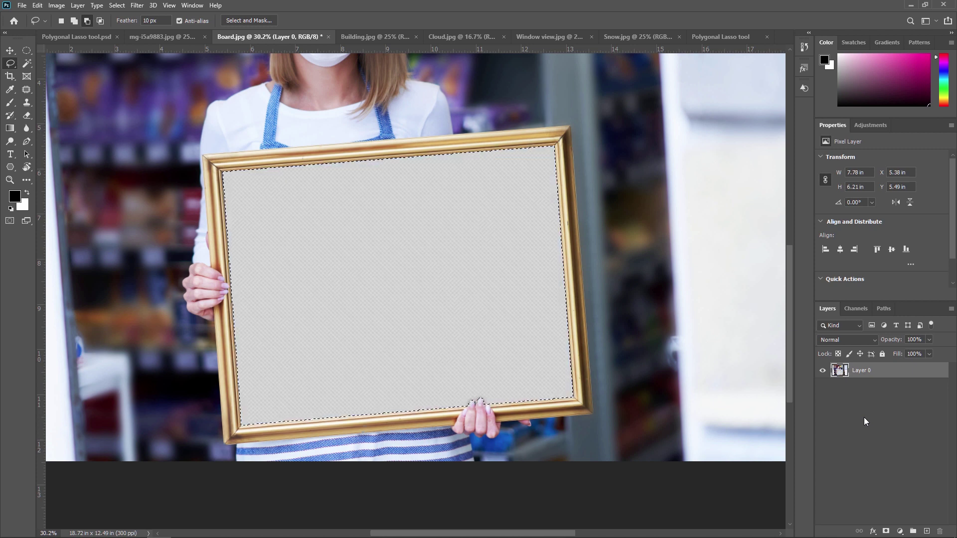
pyautogui.hotkey('ctrl', 'd')
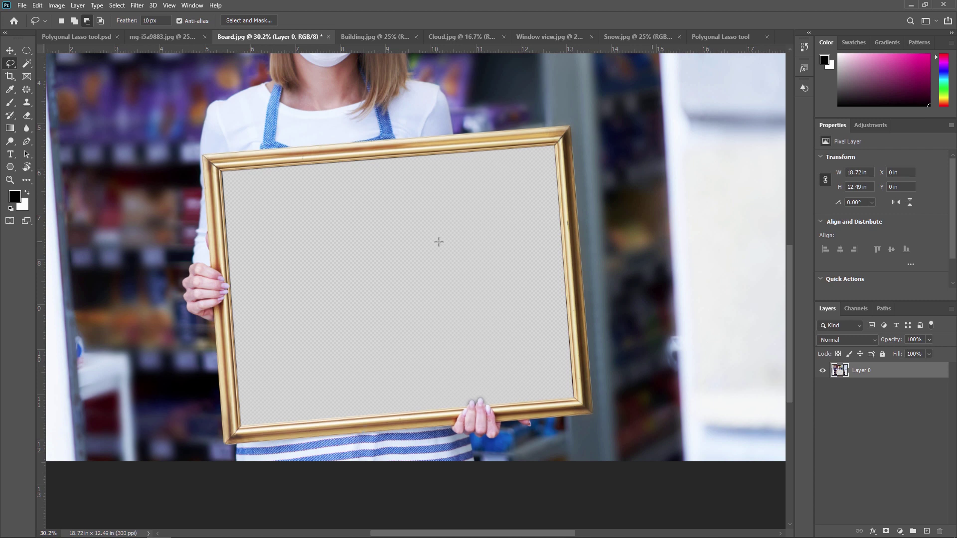
pyautogui.hotkey('ctrl', 'shift', 'd')
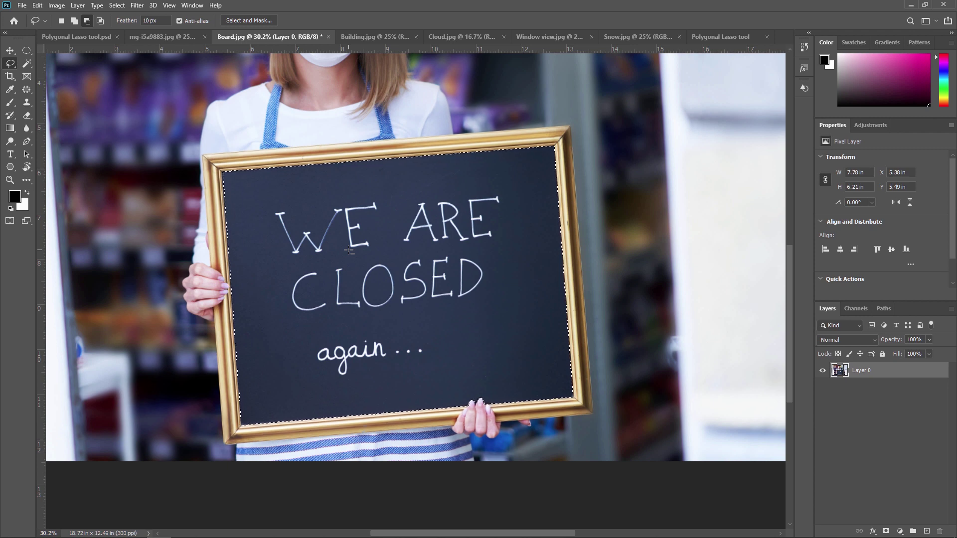
pyautogui.click(925, 497)
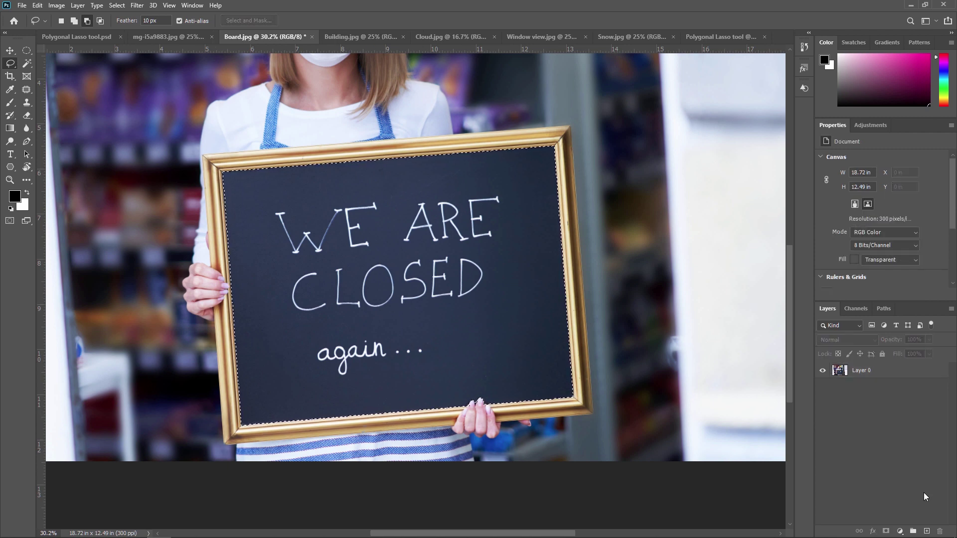
pyautogui.click(927, 530)
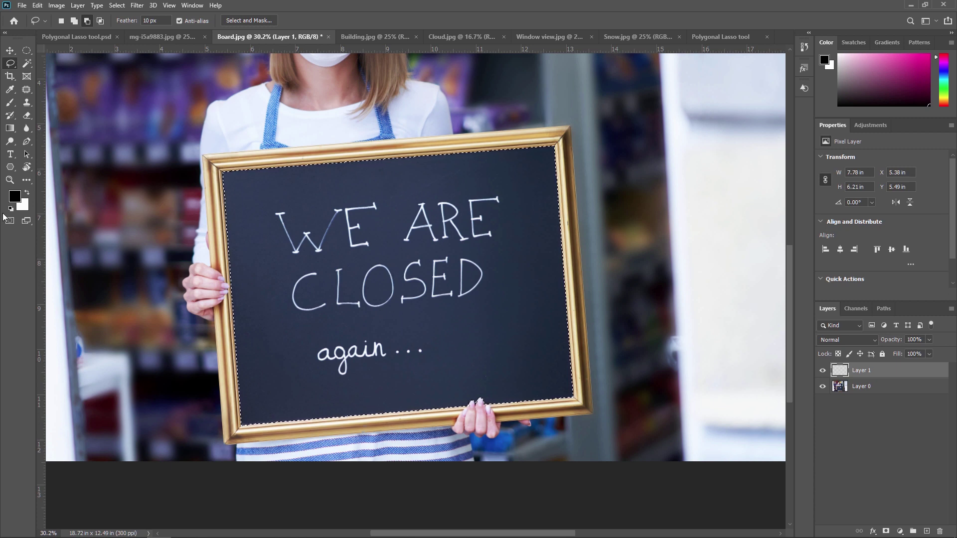
# - Set the foreground colour to a medium green, #56b739
pyautogui.click(15, 196)
pyautogui.click(800, 361)
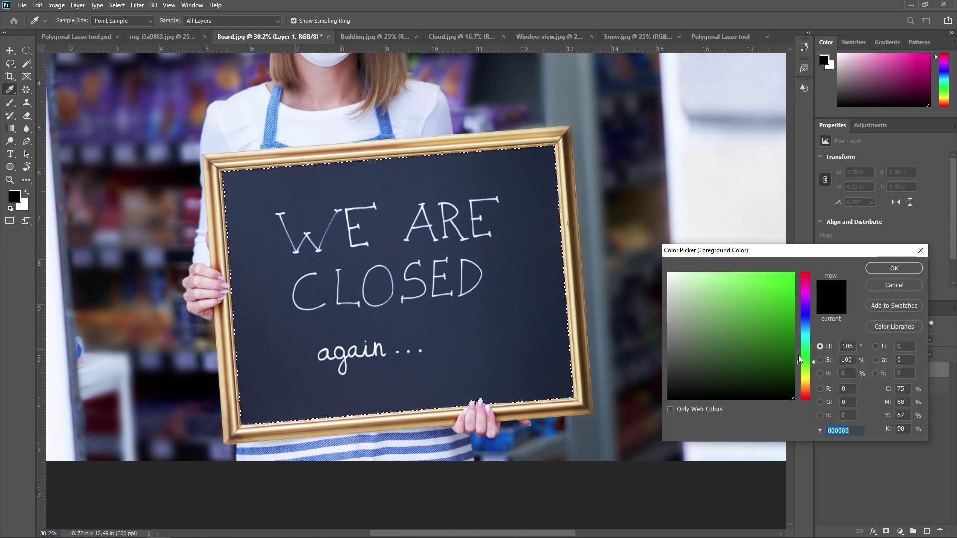
pyautogui.click(794, 273)
pyautogui.click(765, 306)
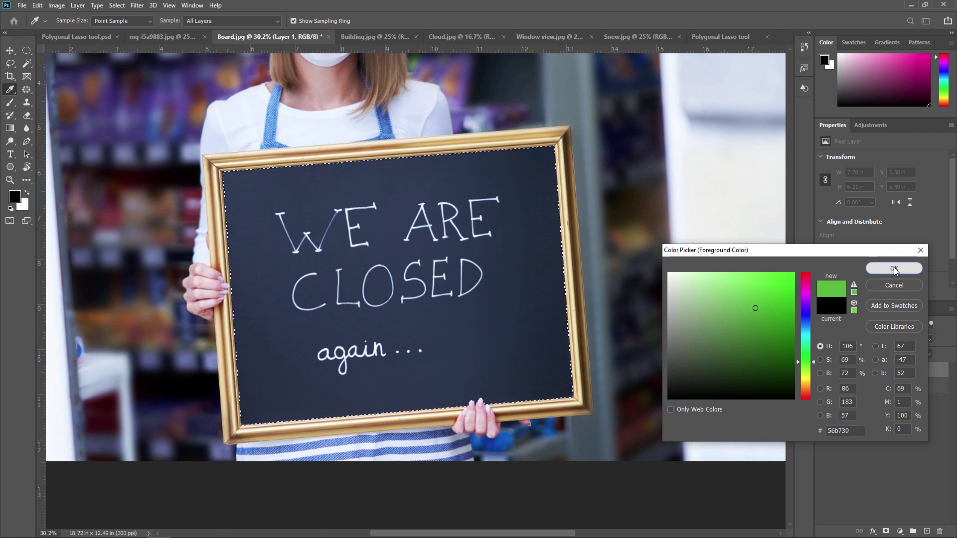
pyautogui.click(894, 269)
# - Fill the board selection on Layer 1 with the green and deselect it
pyautogui.hotkey('alt', 'BackSpace')
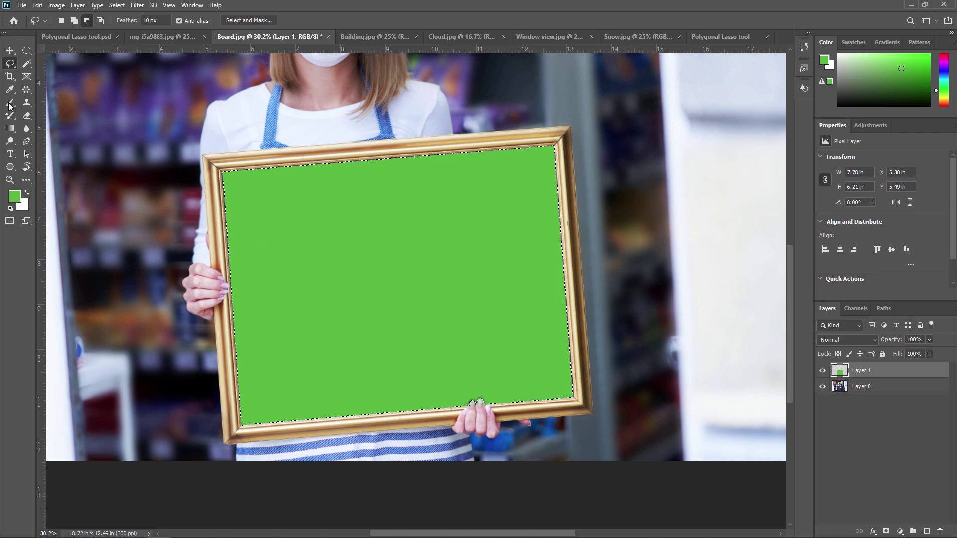
pyautogui.hotkey('ctrl', 'd')
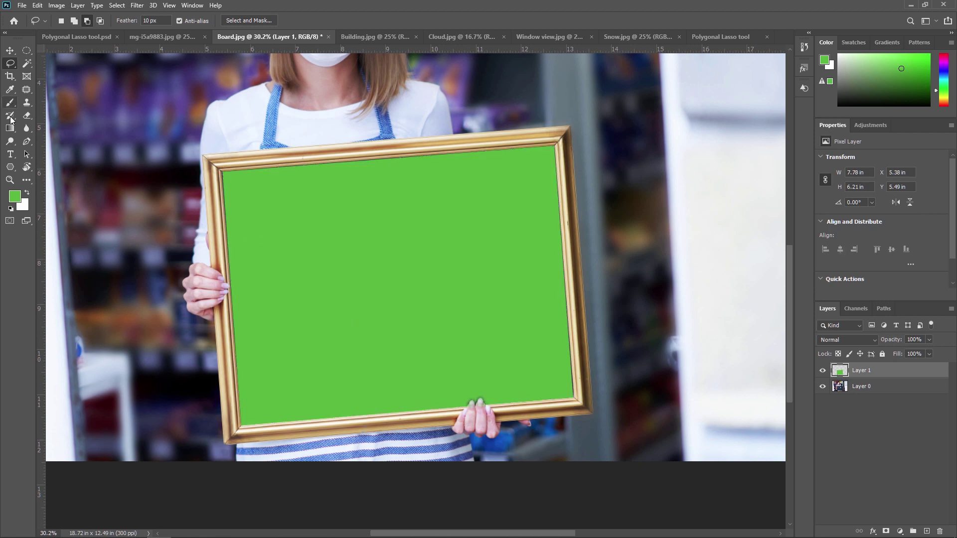
pyautogui.click(10, 155)
# - Type 'Polygonal Lasso' and 'Tool' on two lines on the green board
pyautogui.click(258, 277)
pyautogui.press('BackSpace')
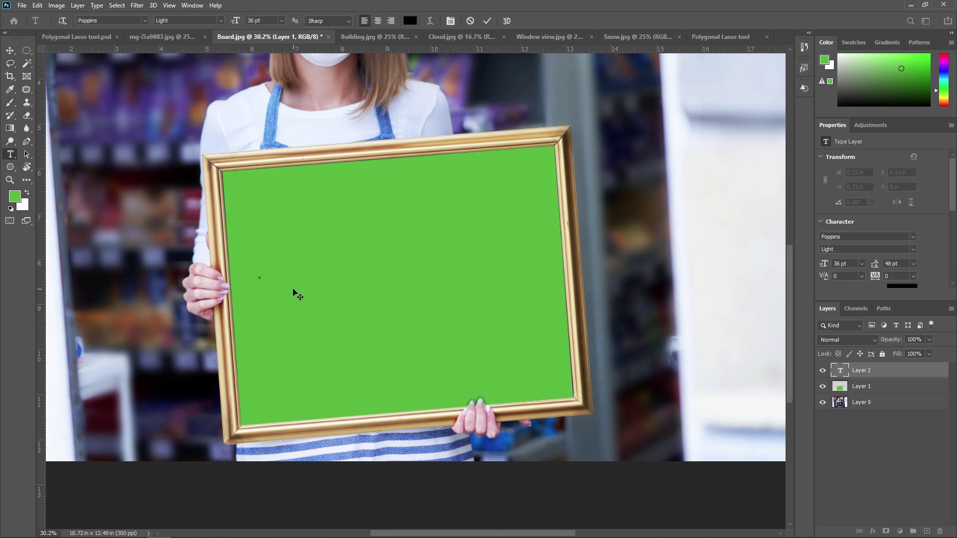
pyautogui.write('Polygo')
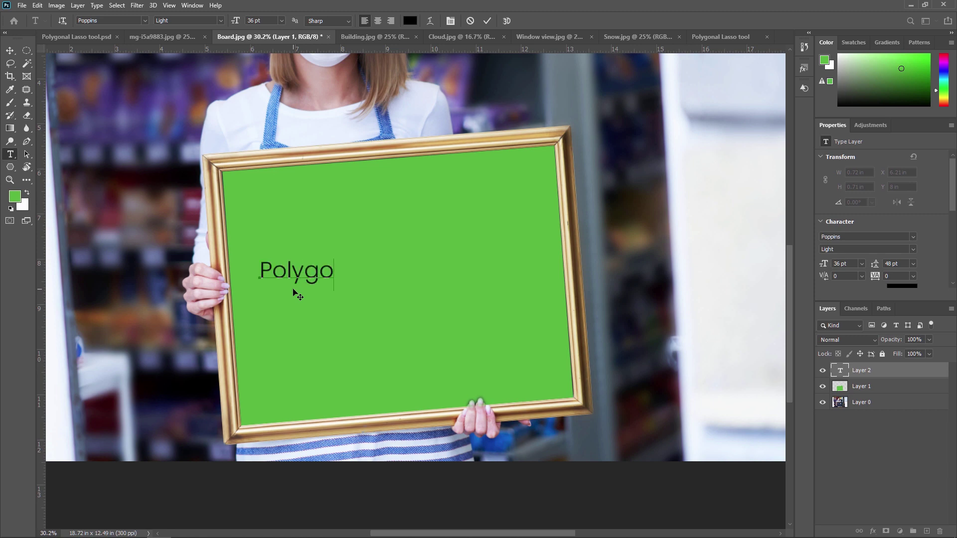
pyautogui.write('nal Lasso')
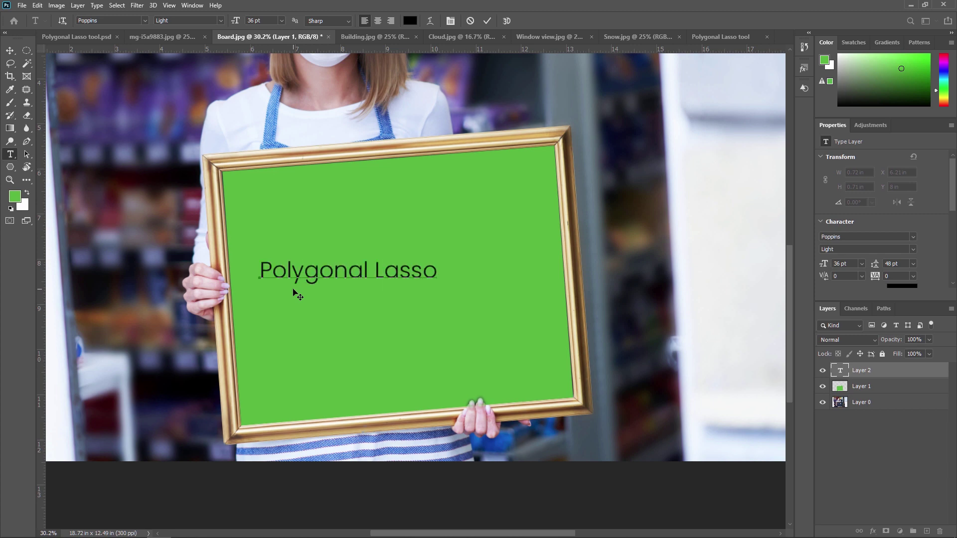
pyautogui.press('Return')
pyautogui.write('Tool')
pyautogui.click(9, 50)
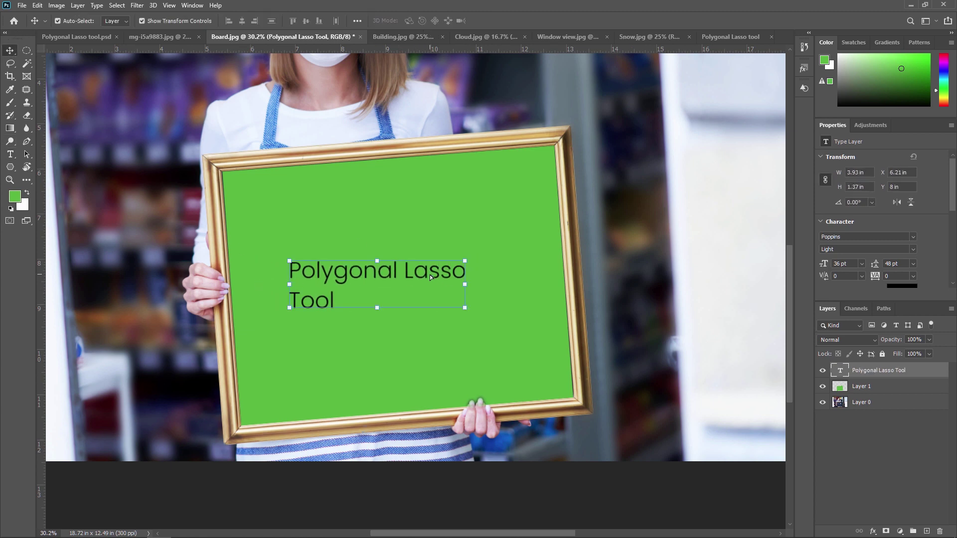
# - Enlarge the text and tilt it about −4.77° to match the frame
pyautogui.moveTo(455, 294); pyautogui.dragTo(531, 358)
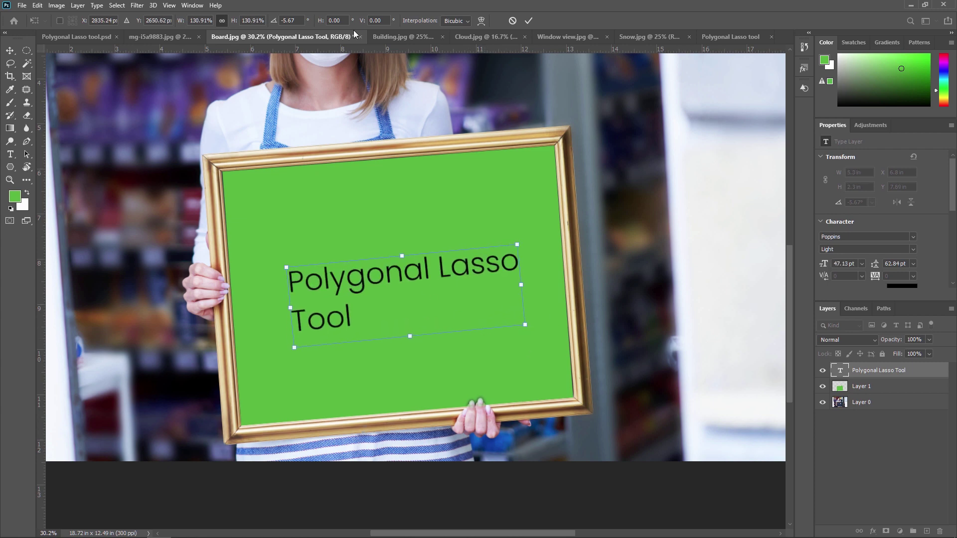
pyautogui.moveTo(436, 262); pyautogui.dragTo(415, 240)
pyautogui.moveTo(504, 305); pyautogui.dragTo(544, 335)
pyautogui.moveTo(443, 279); pyautogui.dragTo(460, 290)
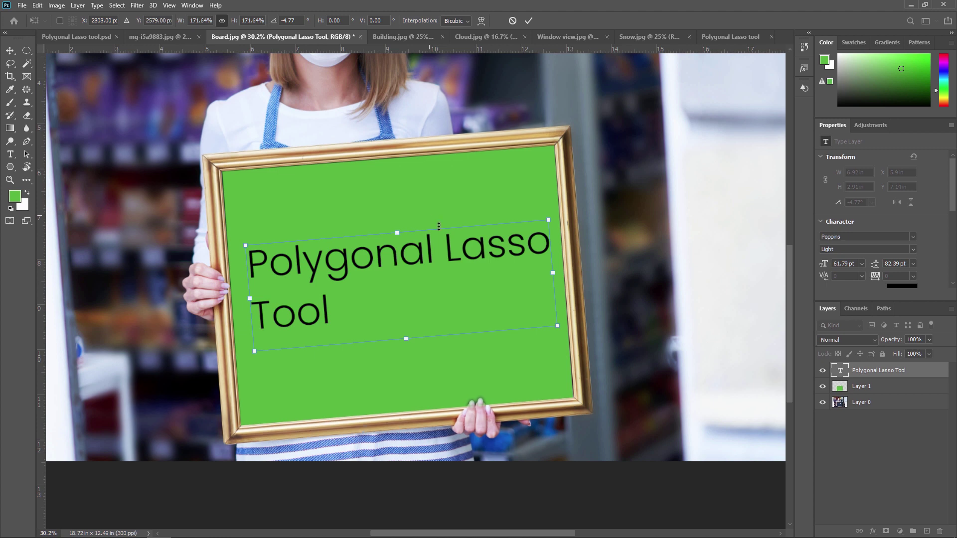
pyautogui.press('Return')
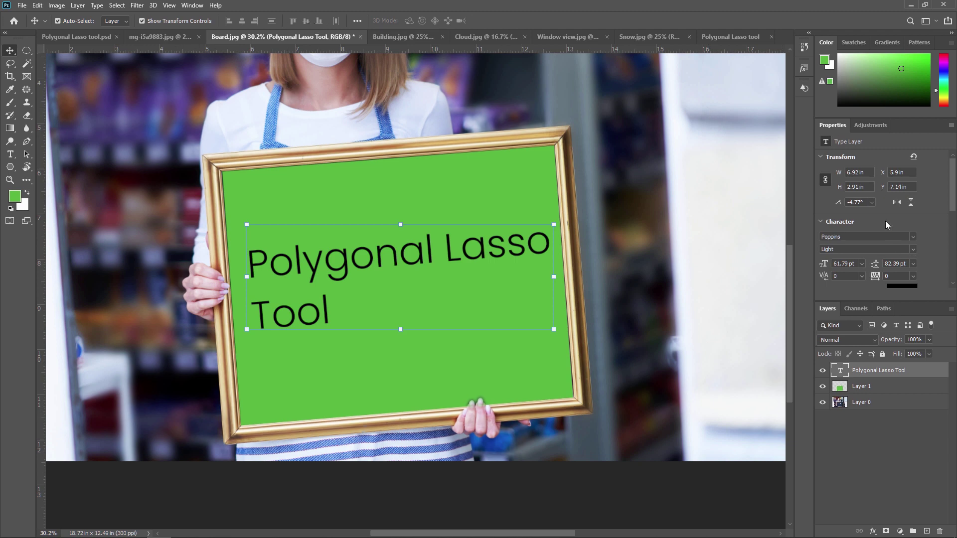
pyautogui.click(870, 125)
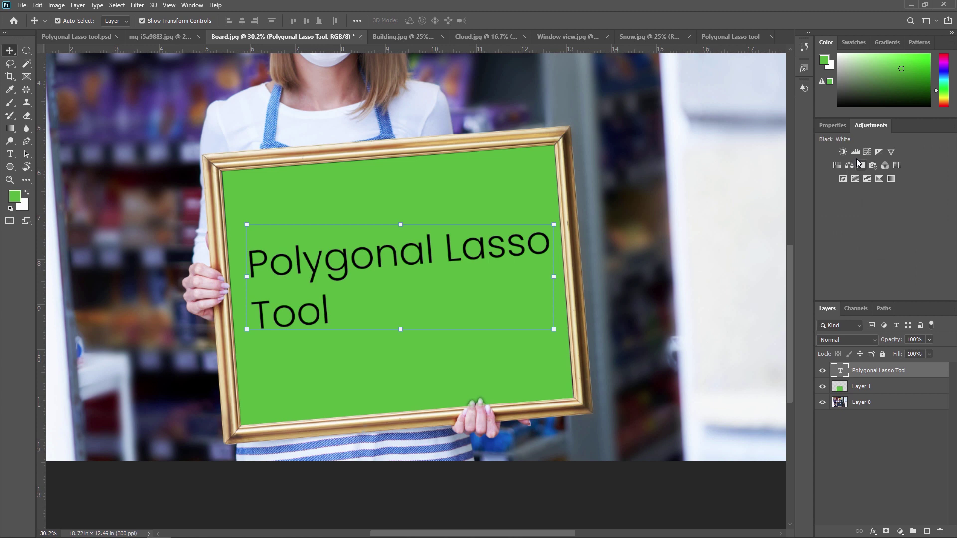
# - Change the sign text to Poppins ExtraBold and move it to the board's centre
pyautogui.click(832, 126)
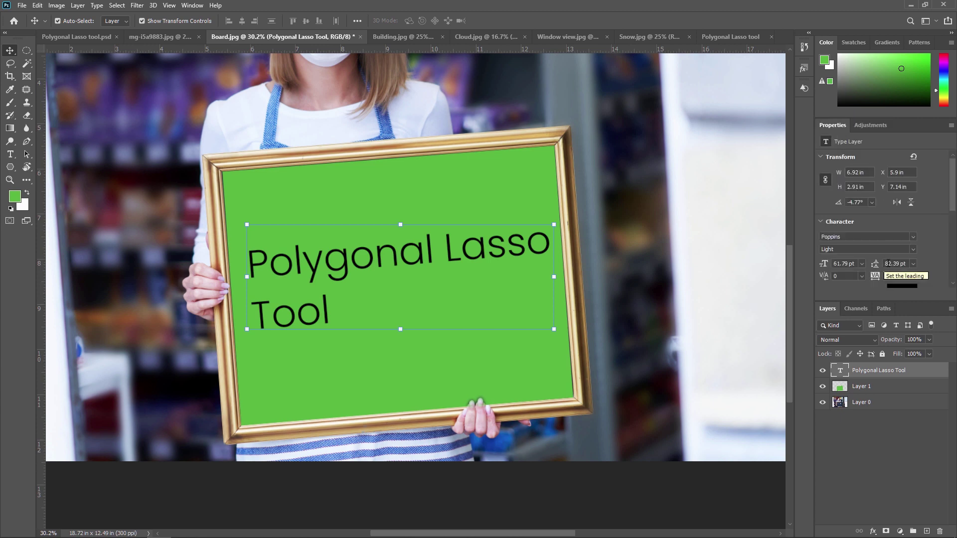
pyautogui.doubleClick(296, 245)
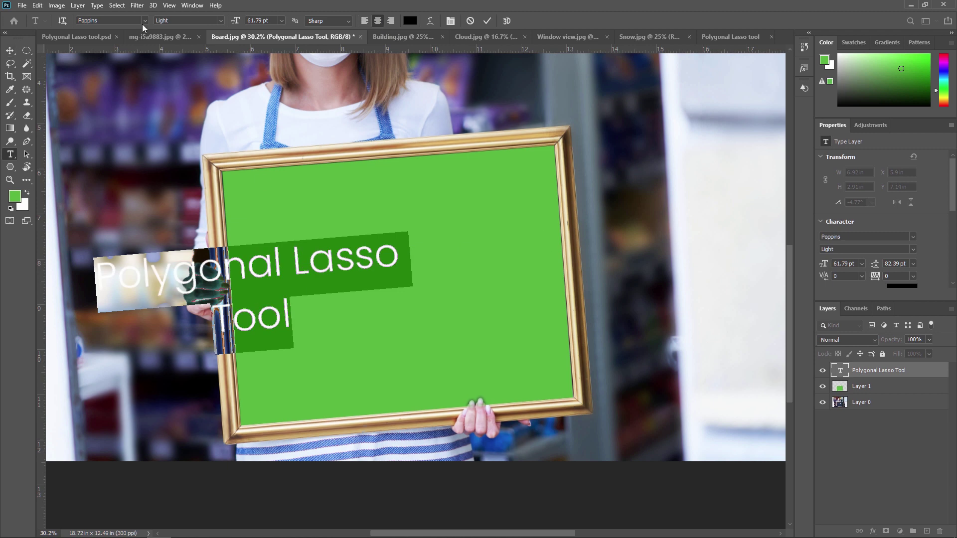
pyautogui.click(220, 20)
pyautogui.click(176, 149)
pyautogui.click(10, 50)
pyautogui.moveTo(293, 261); pyautogui.dragTo(445, 257)
pyautogui.scroll(-4, 444, 258)
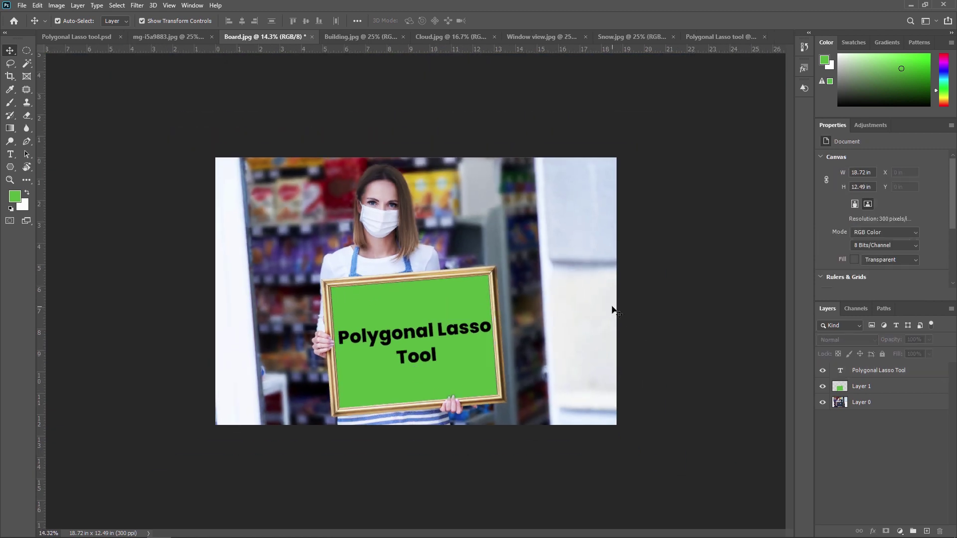
# - Hide and re-show the green fill and text layers to compare with the original chalkboard
pyautogui.moveTo(823, 386); pyautogui.dragTo(823, 373)
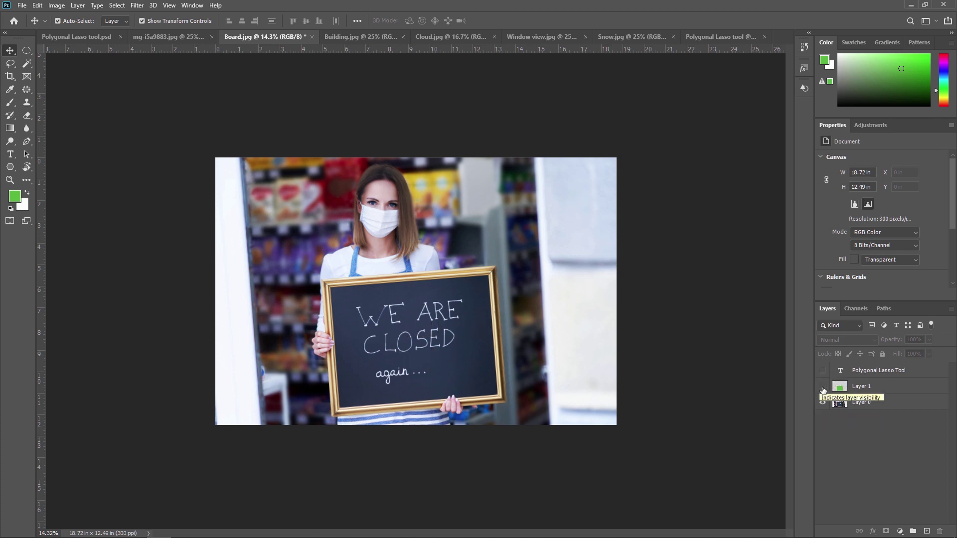
pyautogui.click(822, 387)
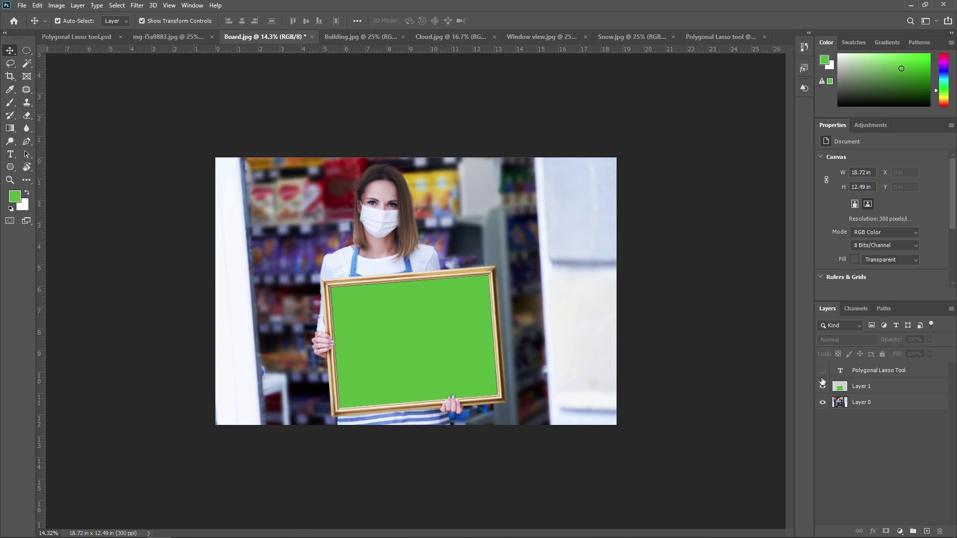
pyautogui.click(823, 371)
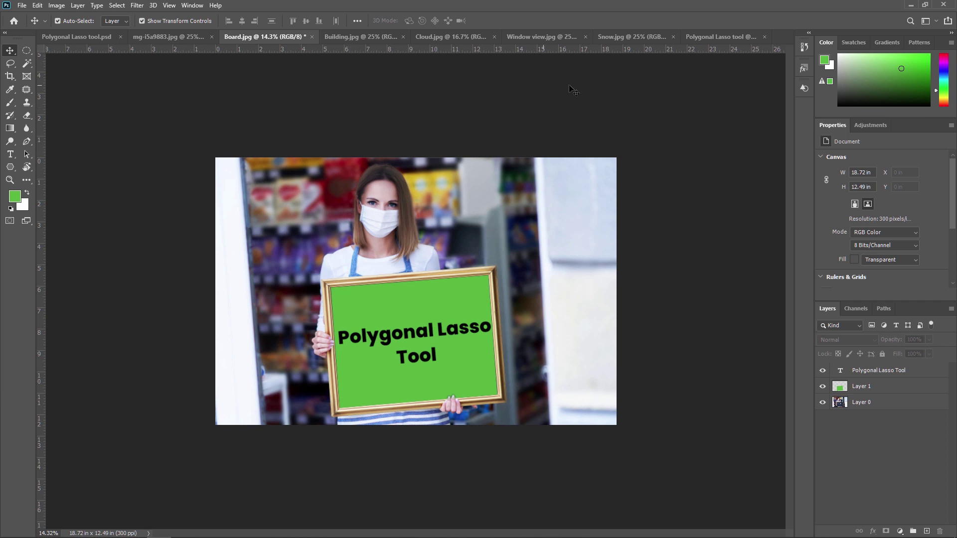
# - Switch through the open documents, ending on the Window view.jpg room photo
pyautogui.click(717, 34)
pyautogui.click(601, 37)
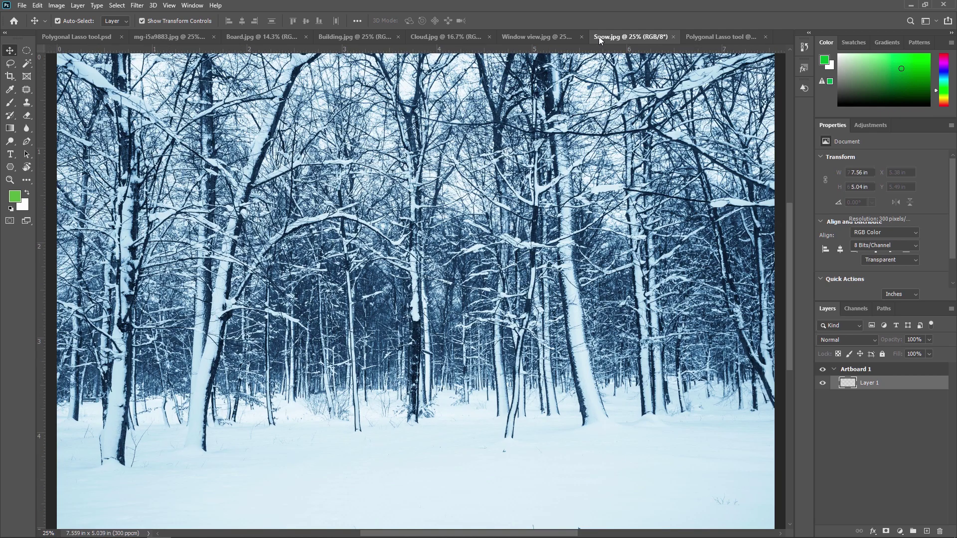
pyautogui.click(526, 37)
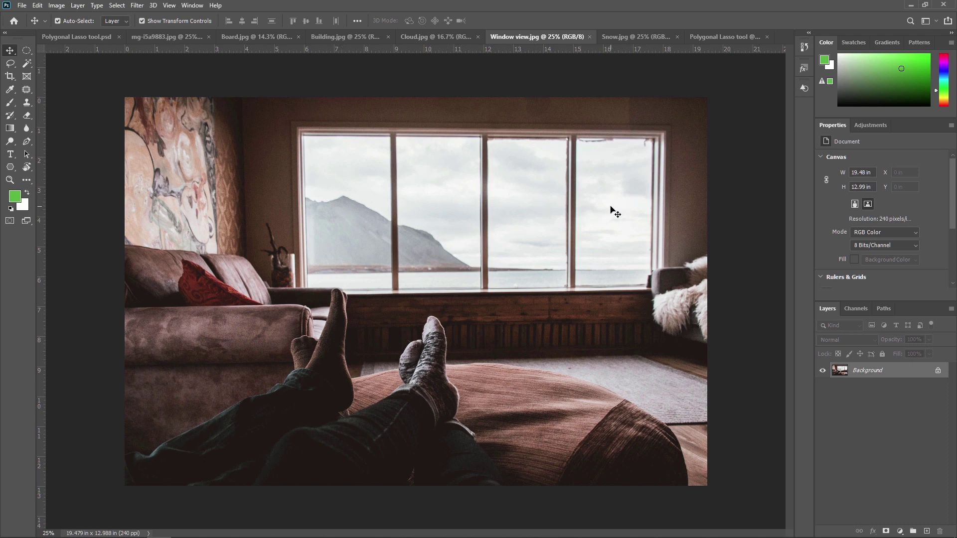
# - Frame the whole window in view and choose the Polygonal Lasso Tool
pyautogui.scroll(2, 331, 186)
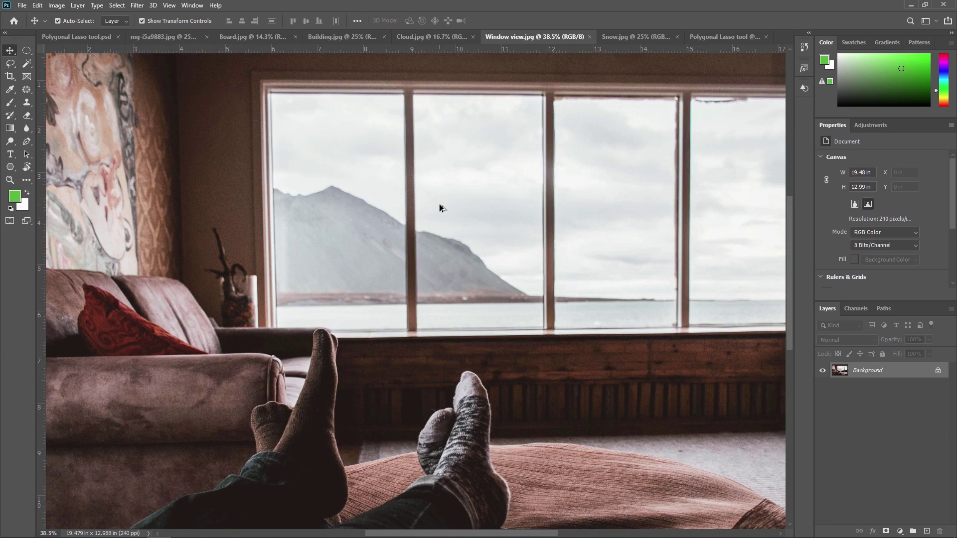
pyautogui.moveTo(456, 221); pyautogui.dragTo(321, 284)
pyautogui.scroll(-1, 325, 271)
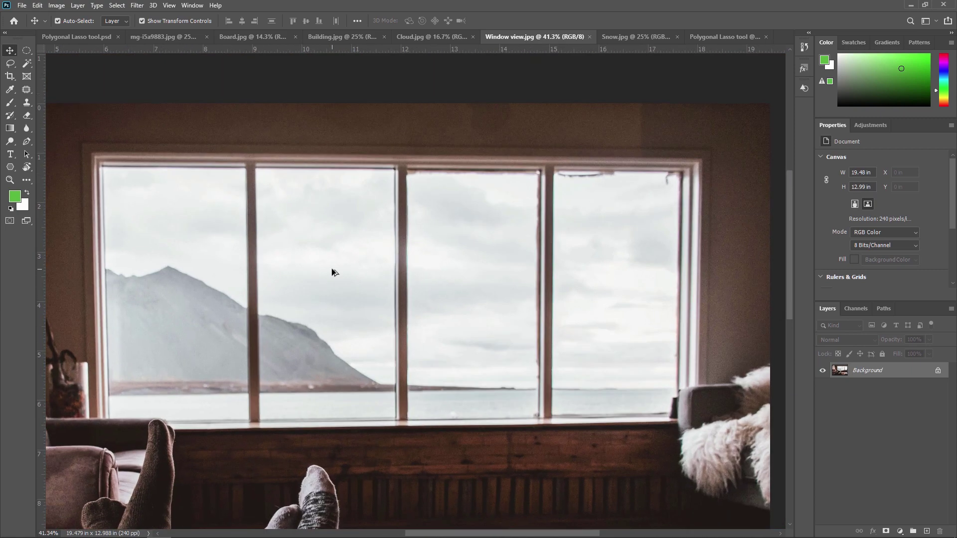
pyautogui.click(10, 63)
pyautogui.click(62, 73)
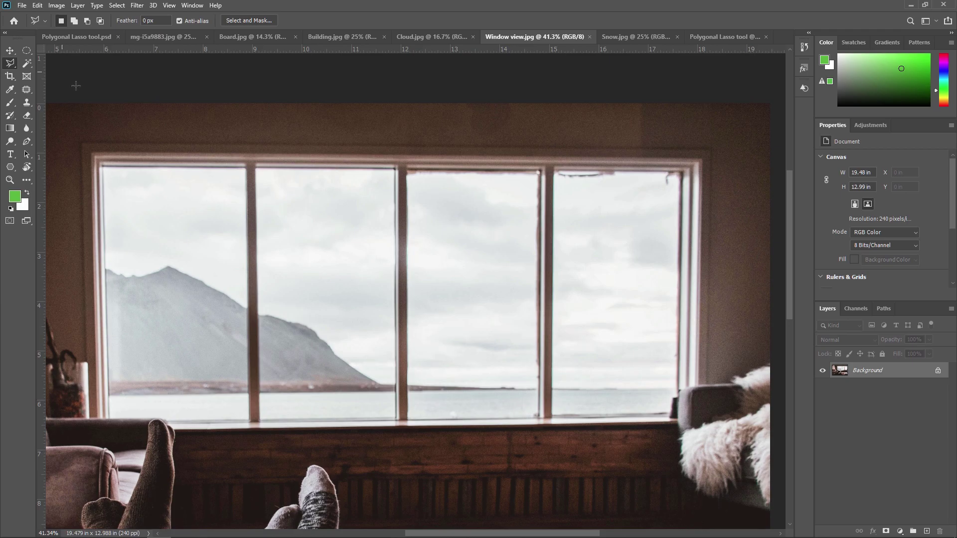
# - Trace the left pane's corners into a selection, cancelling a stray second-pane outline
pyautogui.click(243, 168)
pyautogui.click(248, 423)
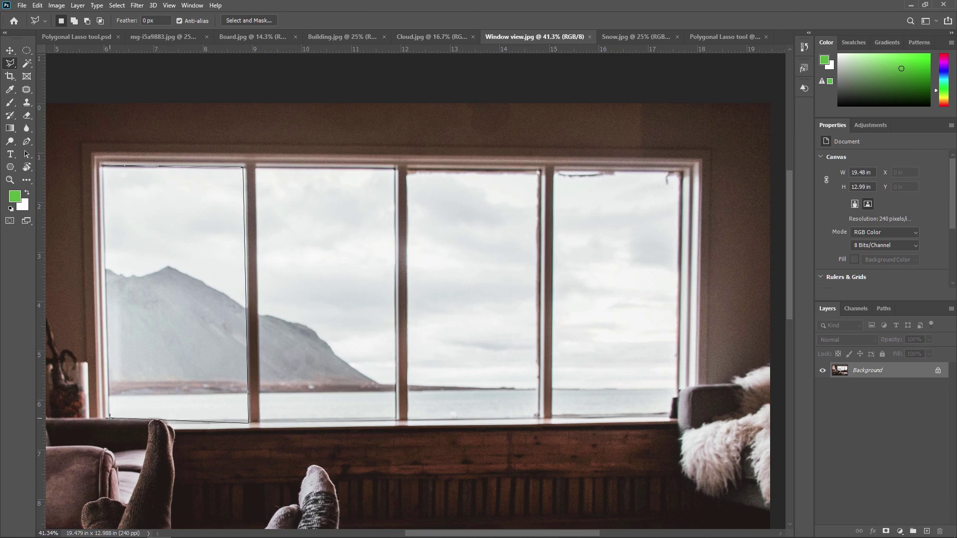
pyautogui.click(102, 165)
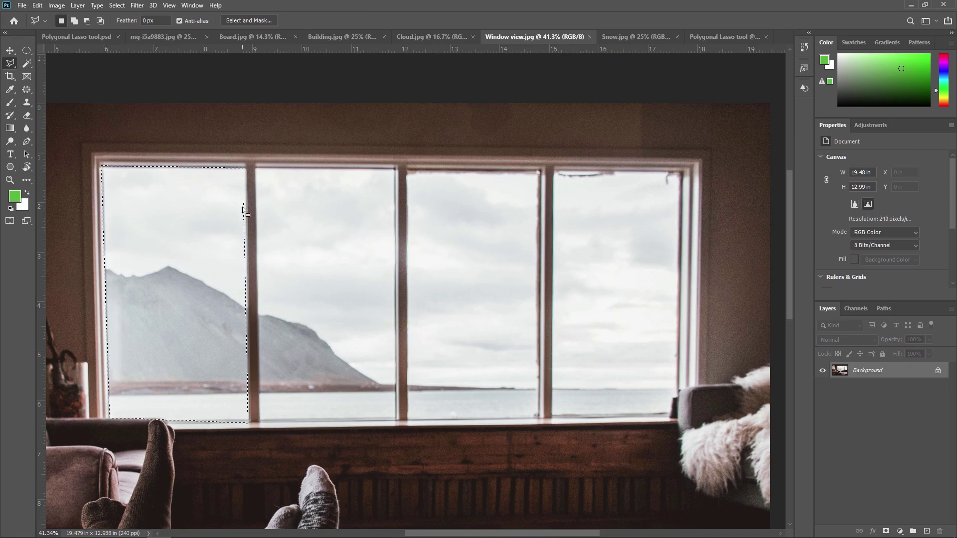
pyautogui.click(278, 177)
pyautogui.click(368, 174)
pyautogui.click(384, 294)
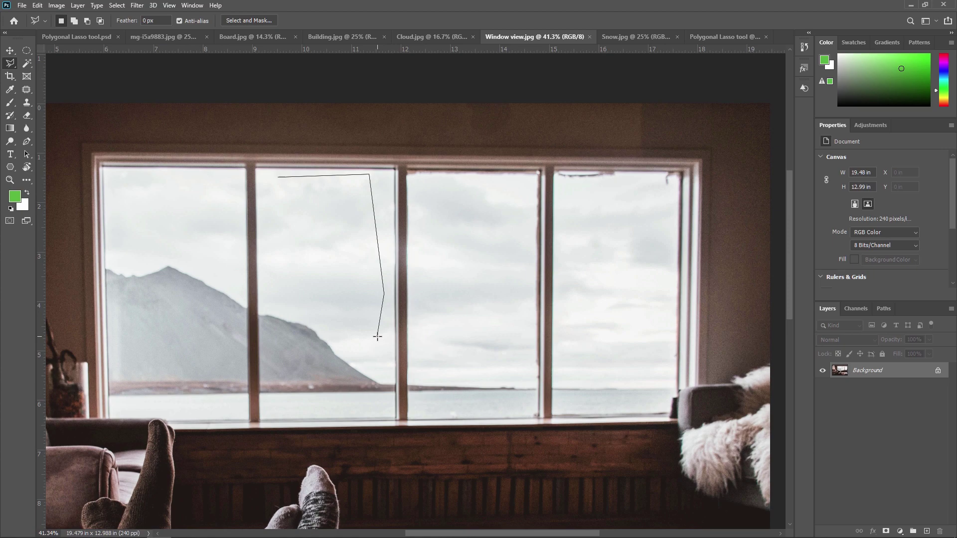
pyautogui.press('Escape')
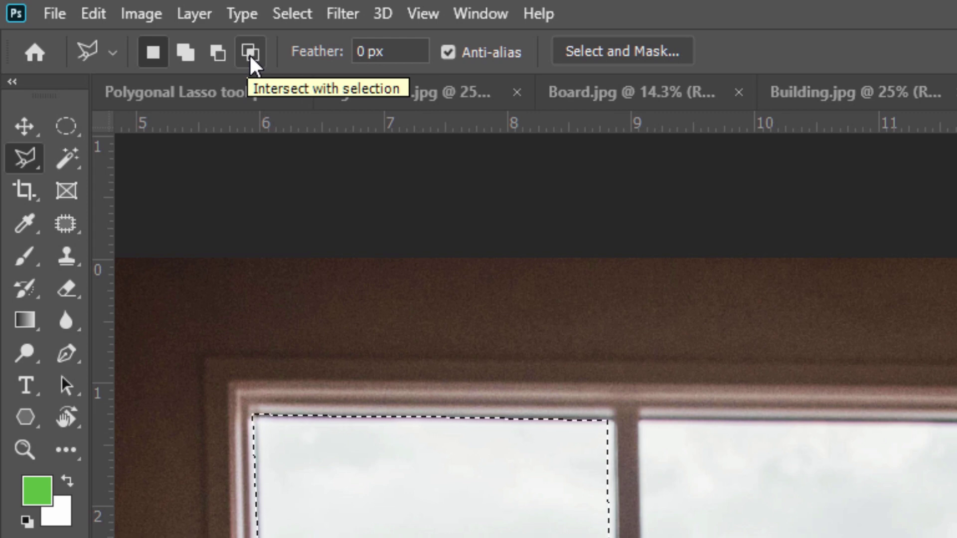
# - Switch to Add to Selection and trace the second and third window panes
pyautogui.click(185, 53)
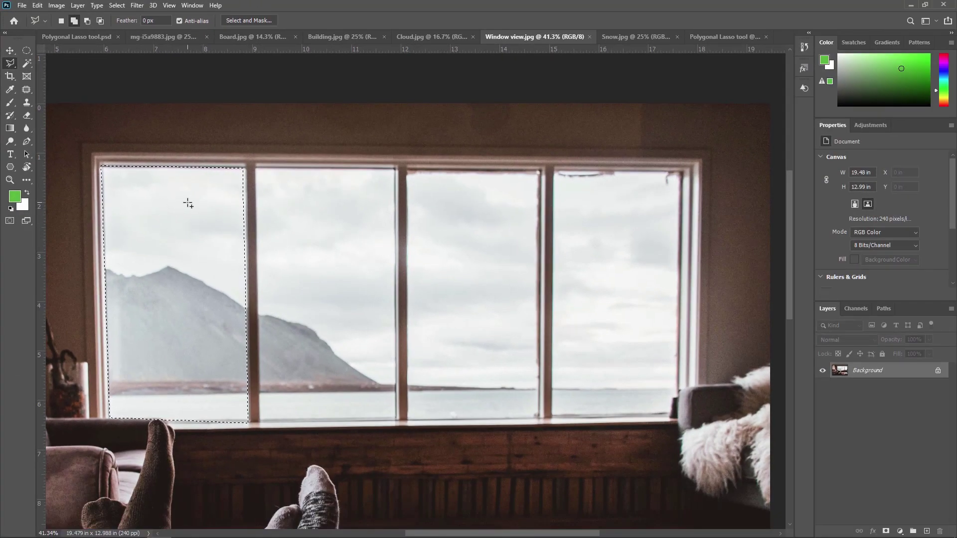
pyautogui.click(256, 168)
pyautogui.click(395, 170)
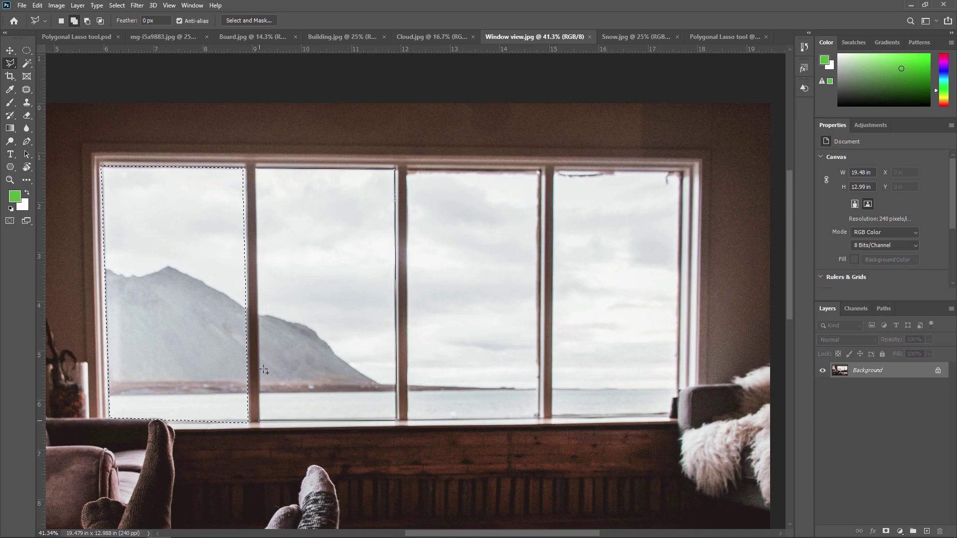
pyautogui.click(258, 170)
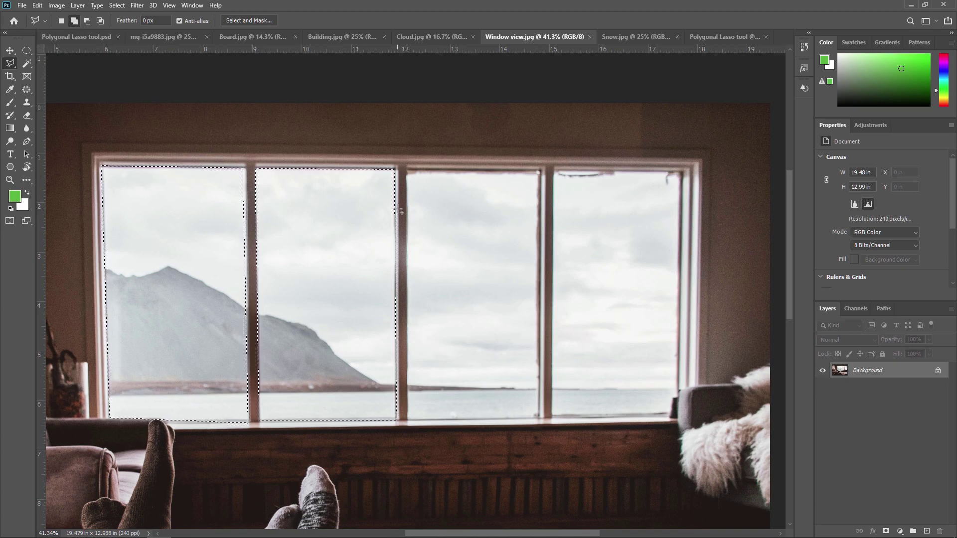
pyautogui.click(408, 171)
pyautogui.click(539, 171)
pyautogui.click(539, 418)
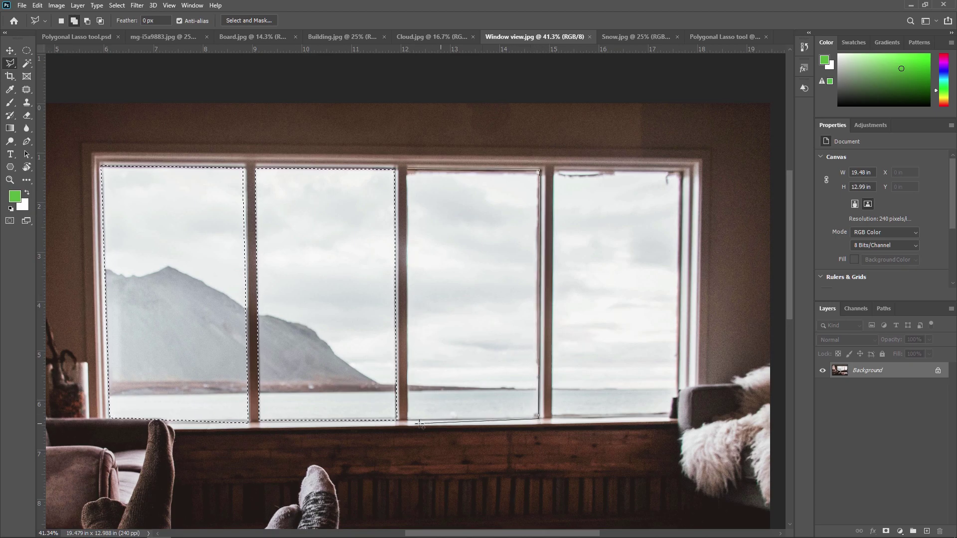
pyautogui.click(409, 171)
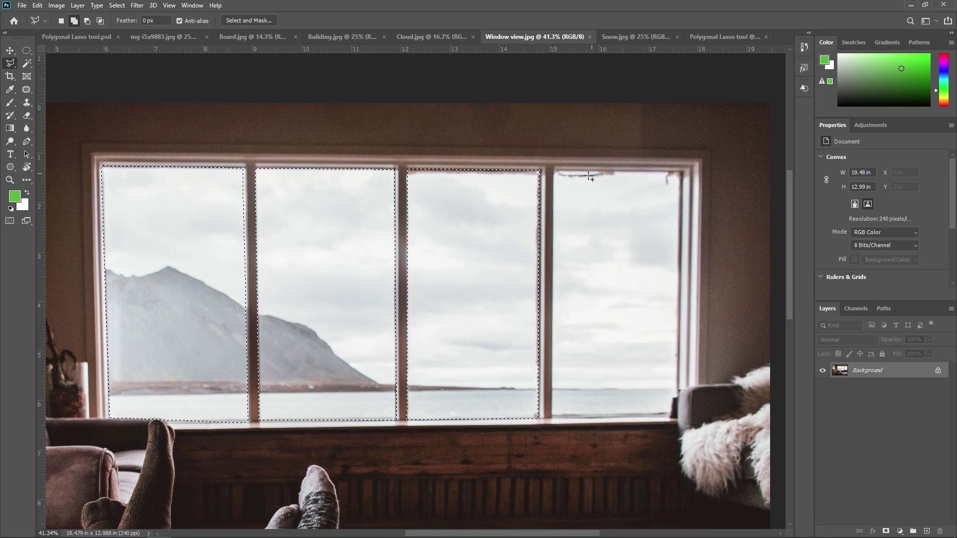
# - Trace the fourth pane's four corners to add it to the selection
pyautogui.click(553, 171)
pyautogui.click(682, 171)
pyautogui.click(678, 412)
pyautogui.click(550, 414)
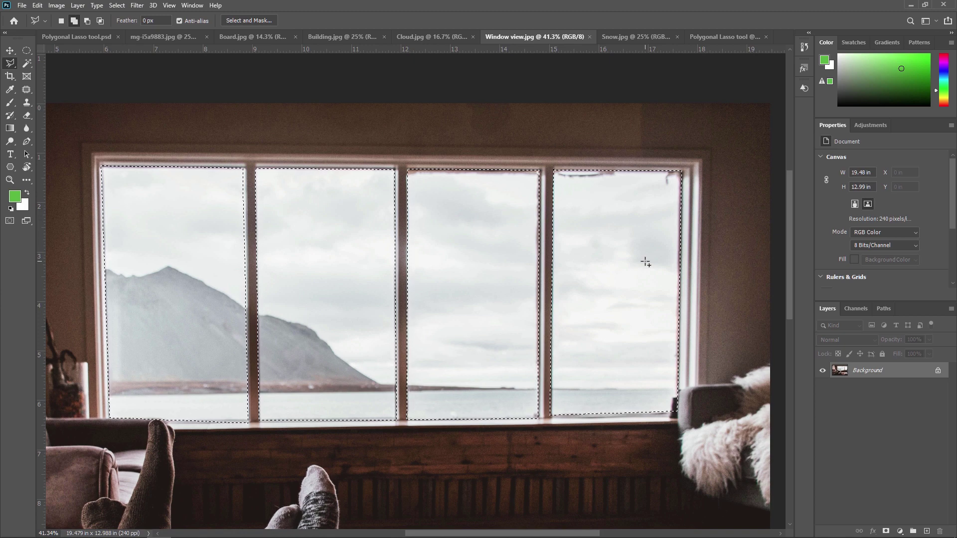
# - Unlock Background into Layer 0, delete the selected panes to transparency, and deselect
pyautogui.click(938, 370)
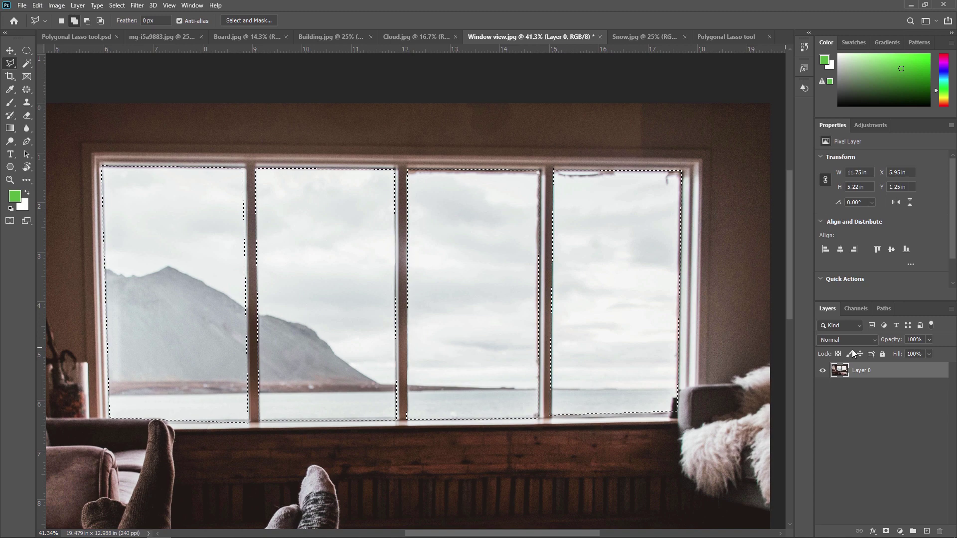
pyautogui.press('Delete')
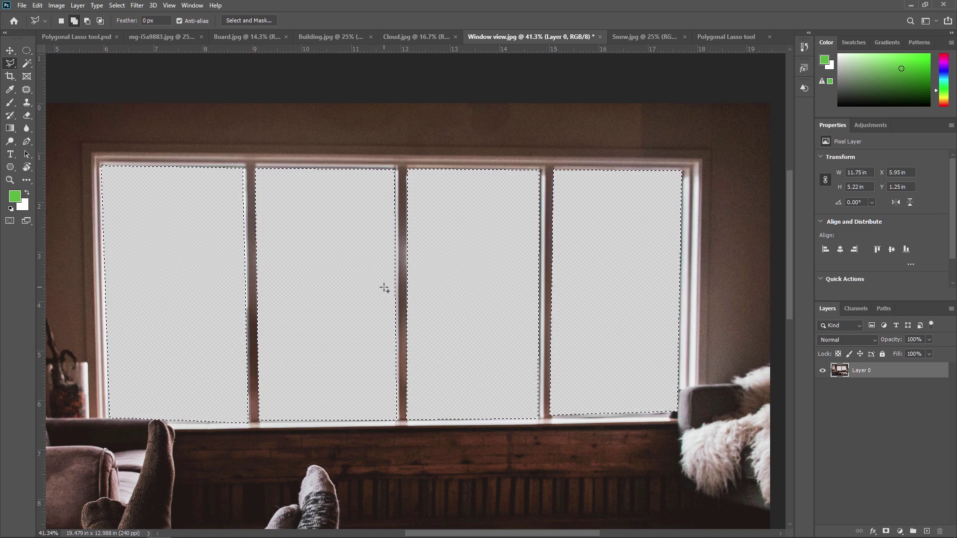
pyautogui.hotkey('ctrl', 'd')
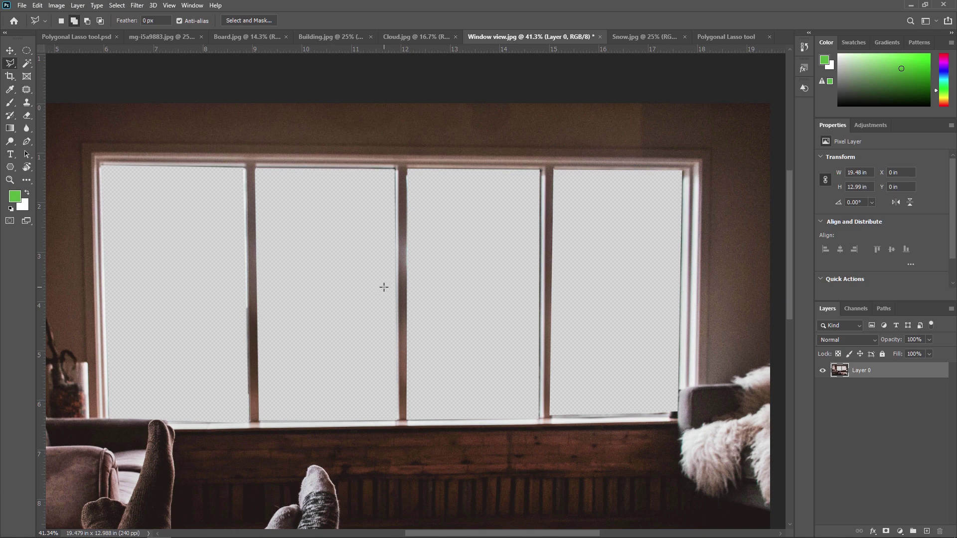
pyautogui.hotkey('ctrl', '-')
pyautogui.hotkey('ctrl', '-')
pyautogui.hotkey('ctrl', '-')
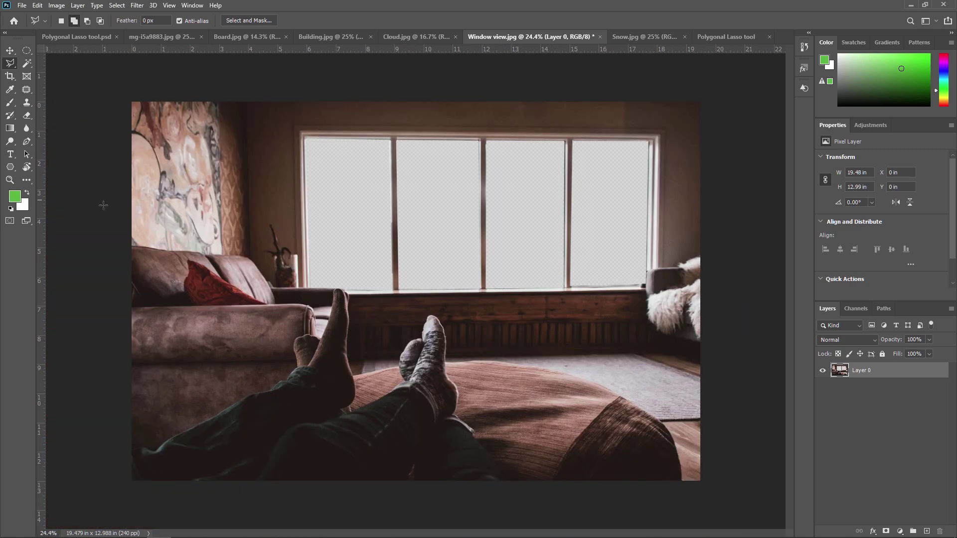
# - Drag the Snow.jpg forest into Window view.jpg and move Layer 1 beneath Layer 0
pyautogui.scroll(2, 452, 288)
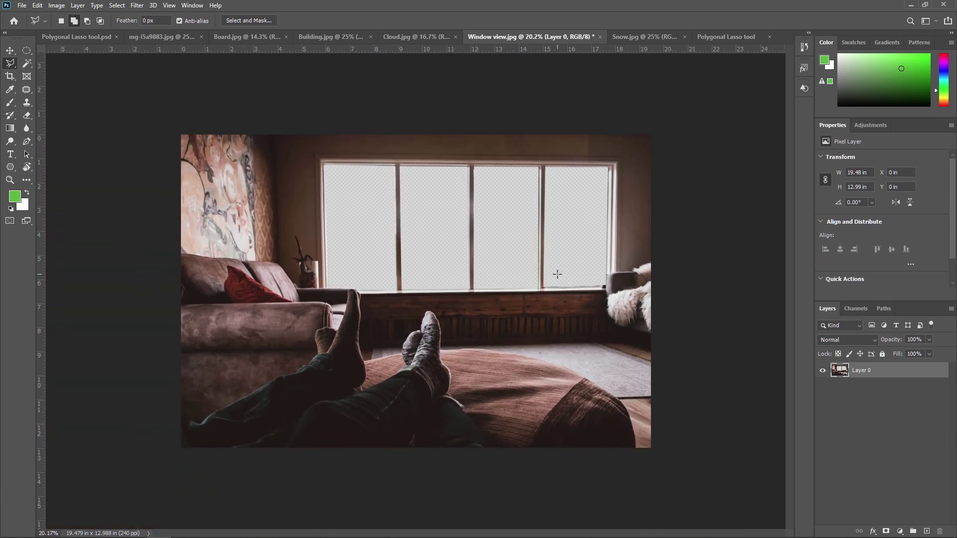
pyautogui.click(727, 38)
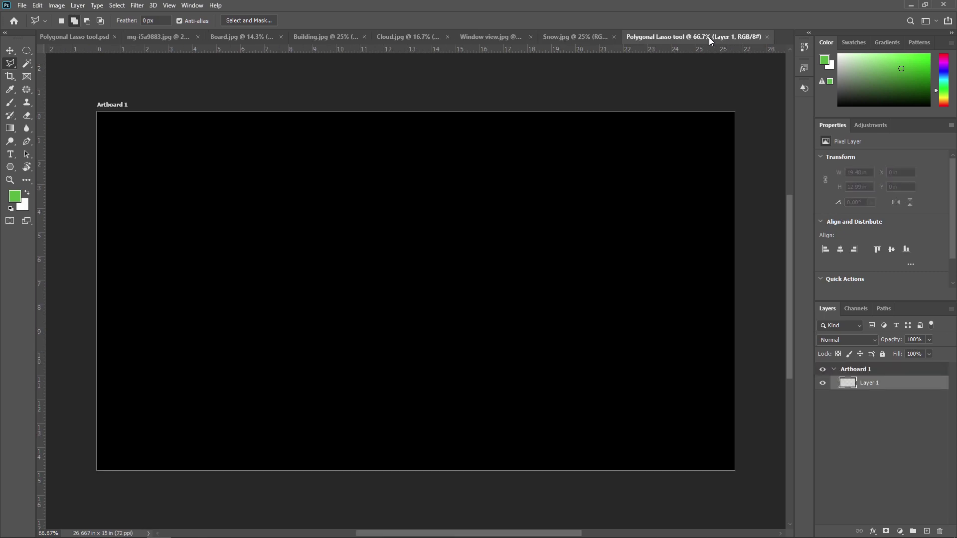
pyautogui.click(579, 37)
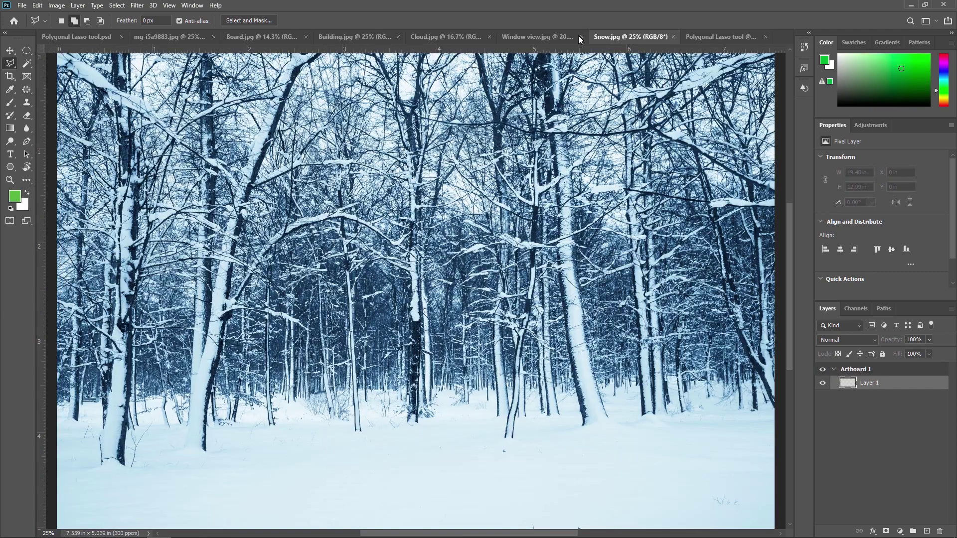
pyautogui.click(10, 51)
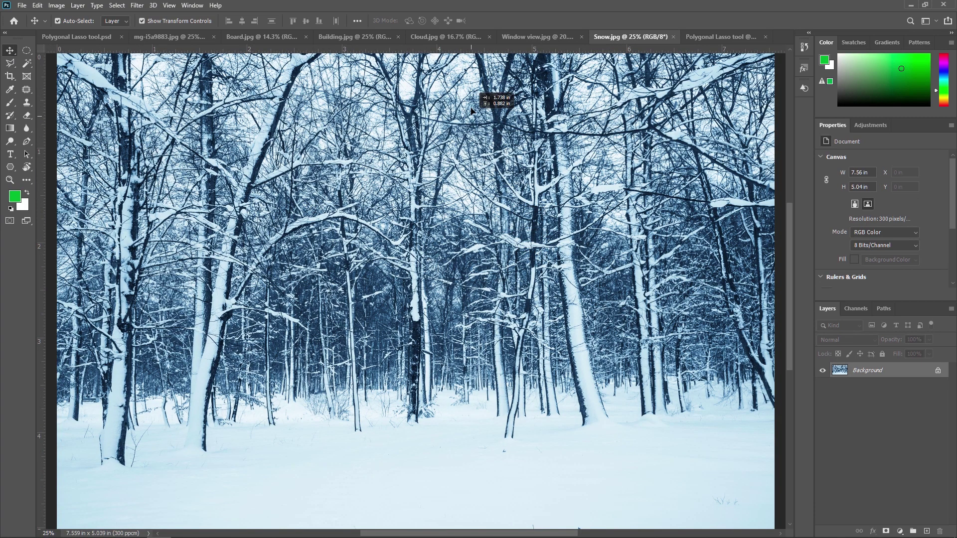
pyautogui.scroll(3, 516, 50)
pyautogui.moveTo(519, 45); pyautogui.dragTo(475, 213)
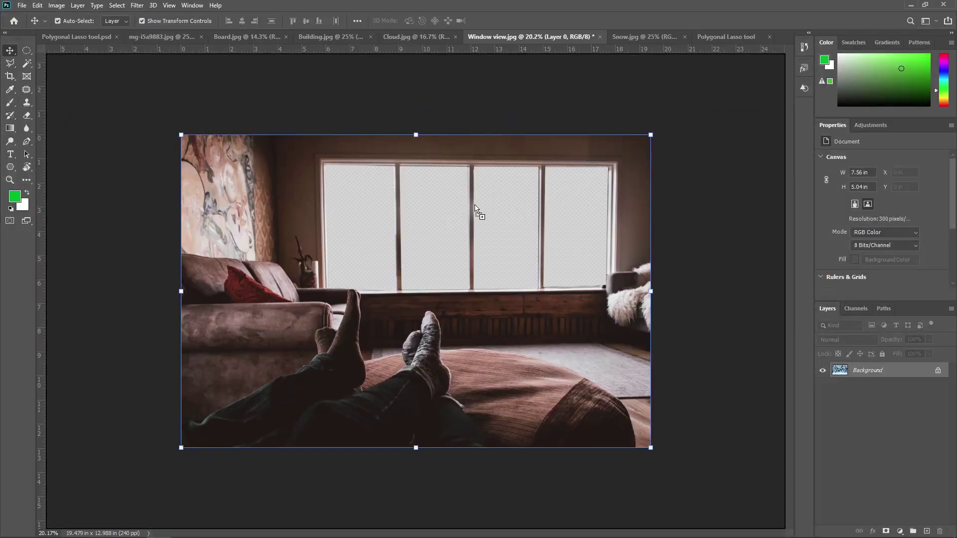
pyautogui.moveTo(494, 252); pyautogui.dragTo(442, 348)
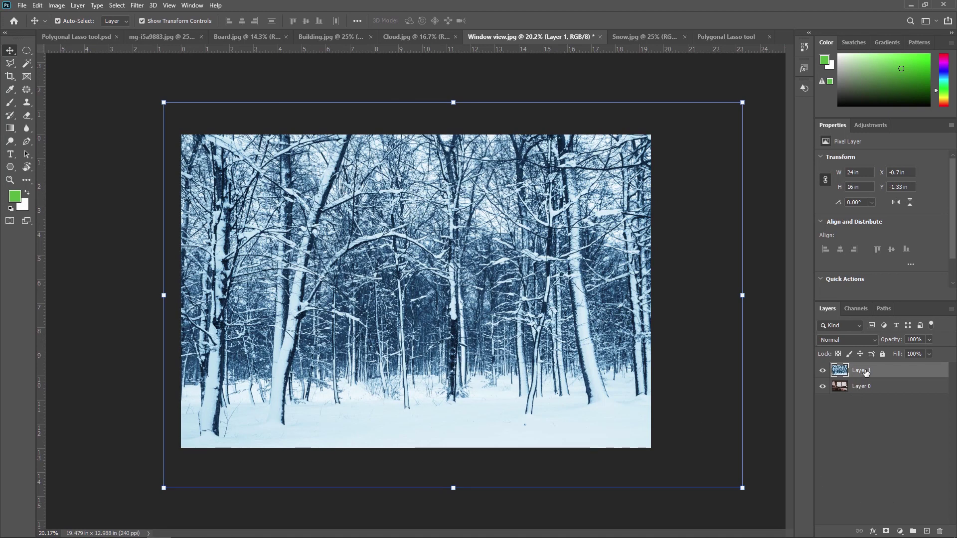
pyautogui.moveTo(865, 373); pyautogui.dragTo(875, 393)
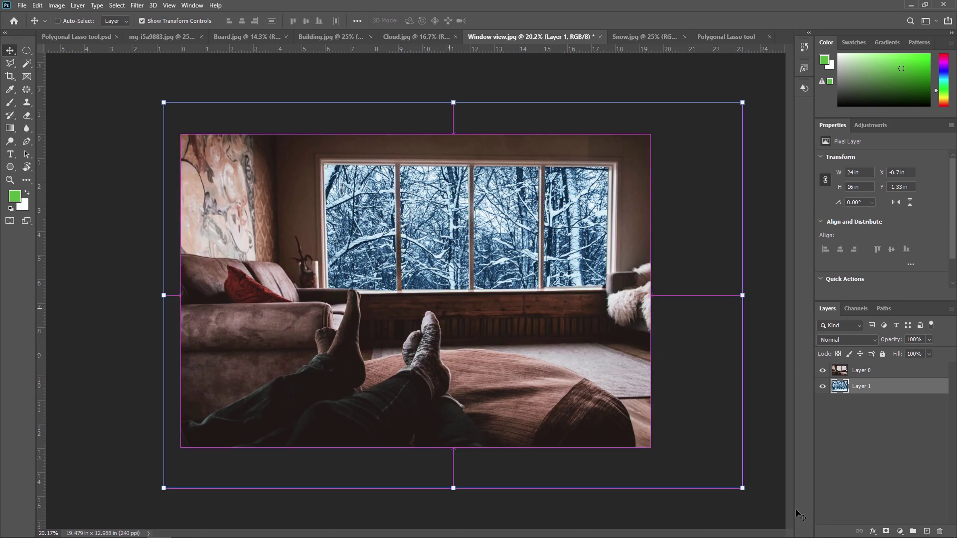
# - Scale the snow layer down to about 50.75% so the forest fills the panes
pyautogui.press('t')
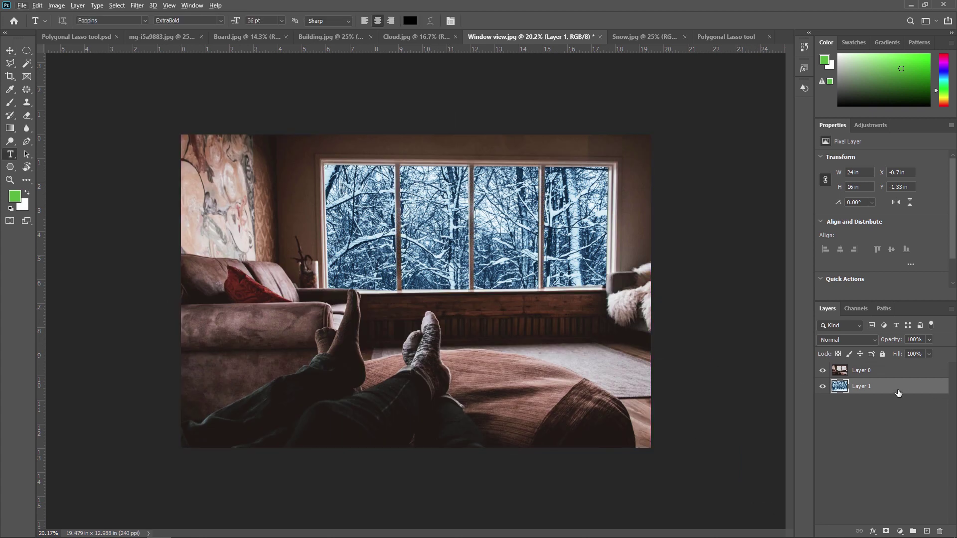
pyautogui.hotkey('ctrl', 't')
pyautogui.moveTo(743, 488); pyautogui.dragTo(580, 255)
pyautogui.press('Return')
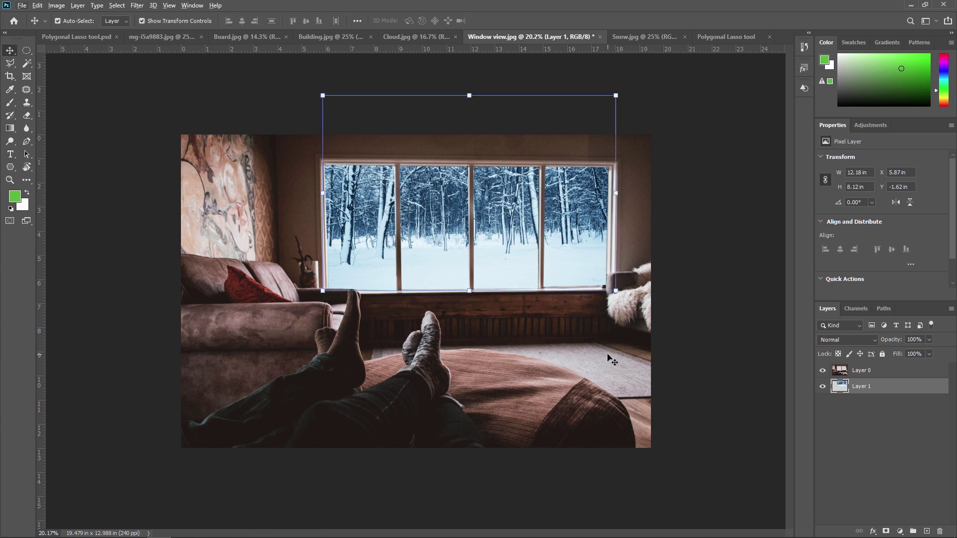
pyautogui.click(612, 360)
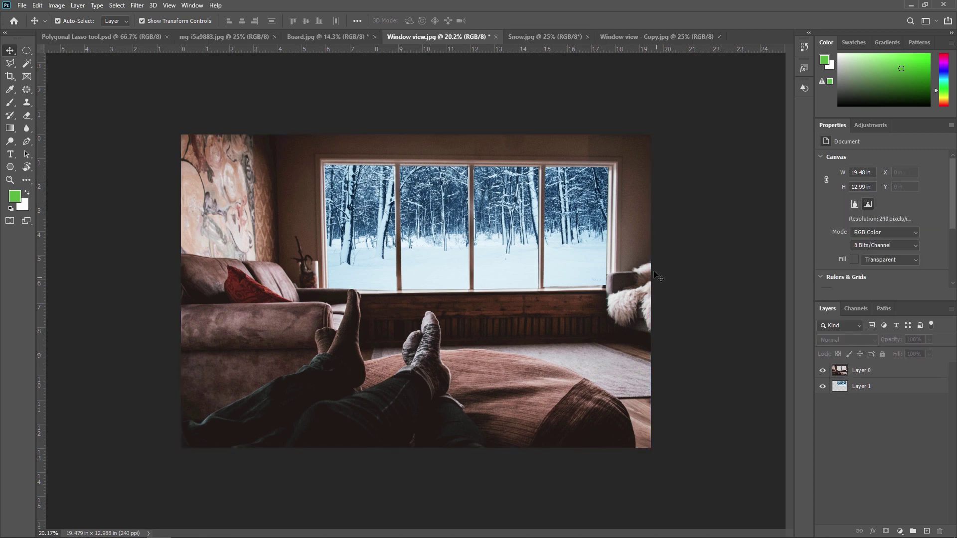
# - Compare with Window view - Copy.jpg, then pick the Polygonal Lasso Tool from the lasso flyout
pyautogui.click(633, 35)
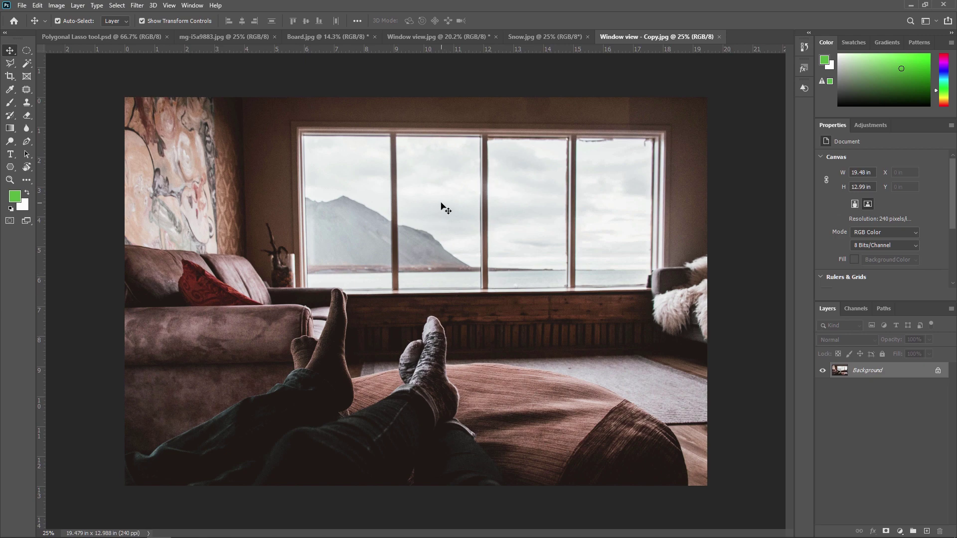
pyautogui.click(423, 38)
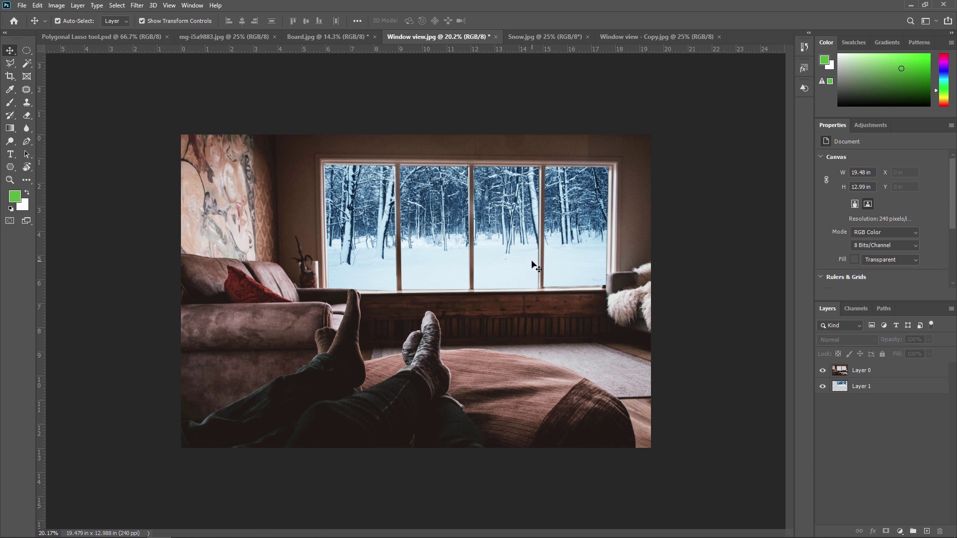
pyautogui.click(11, 65)
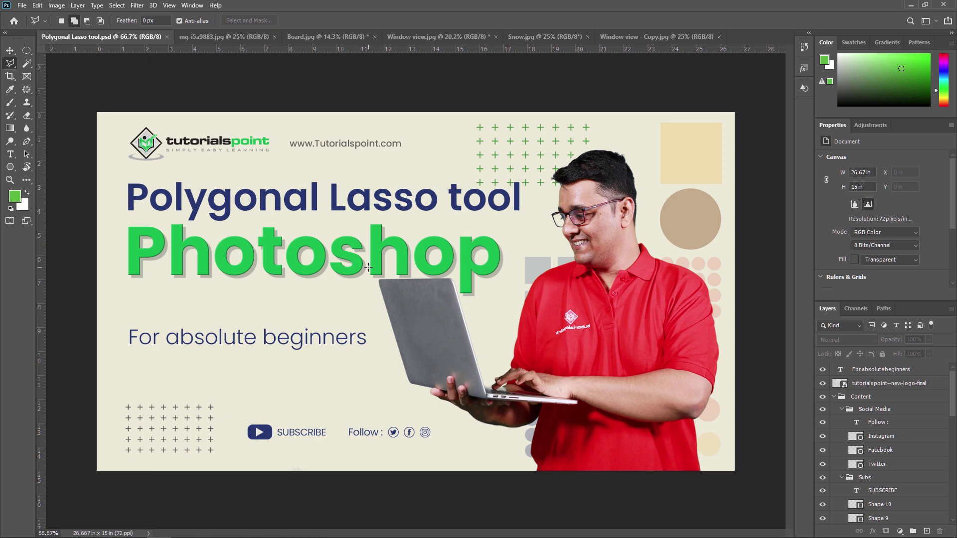
pyautogui.rightClick(10, 63)
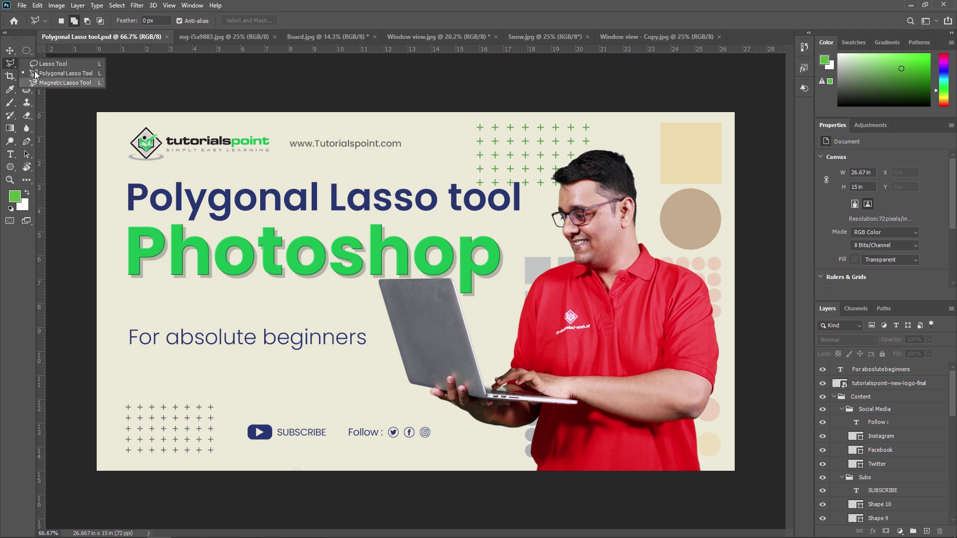
pyautogui.click(55, 73)
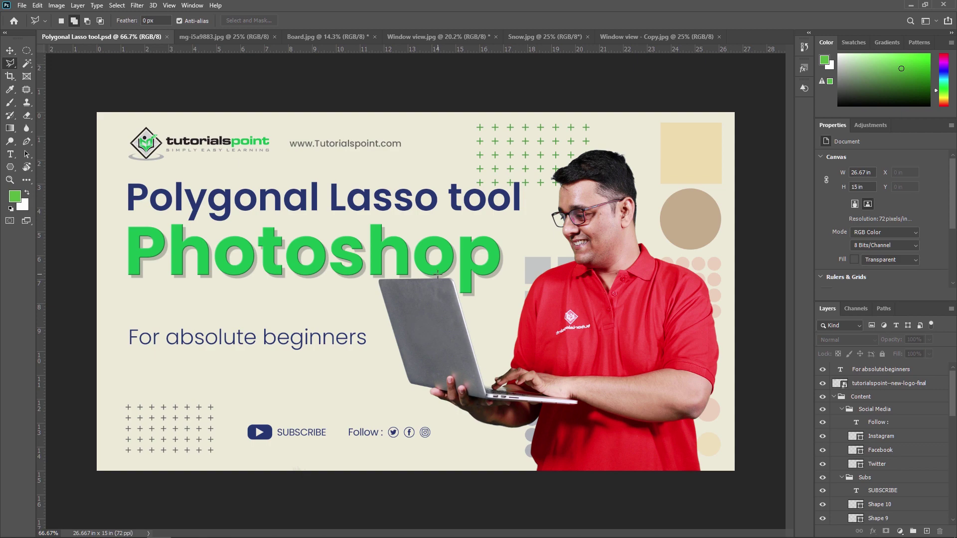